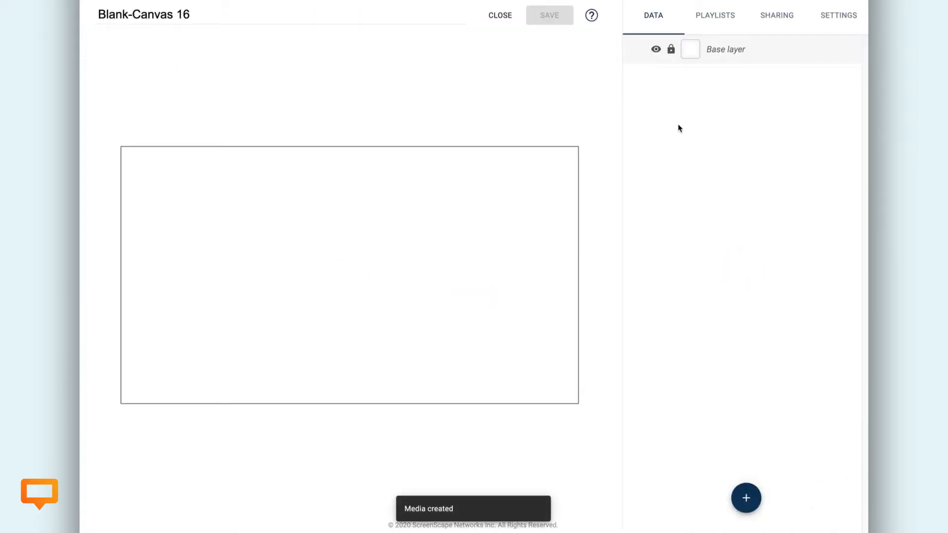
- Rename the blank canvas as "Bike Ad 1"
click(214, 14)
drag(214, 14, 113, 7)
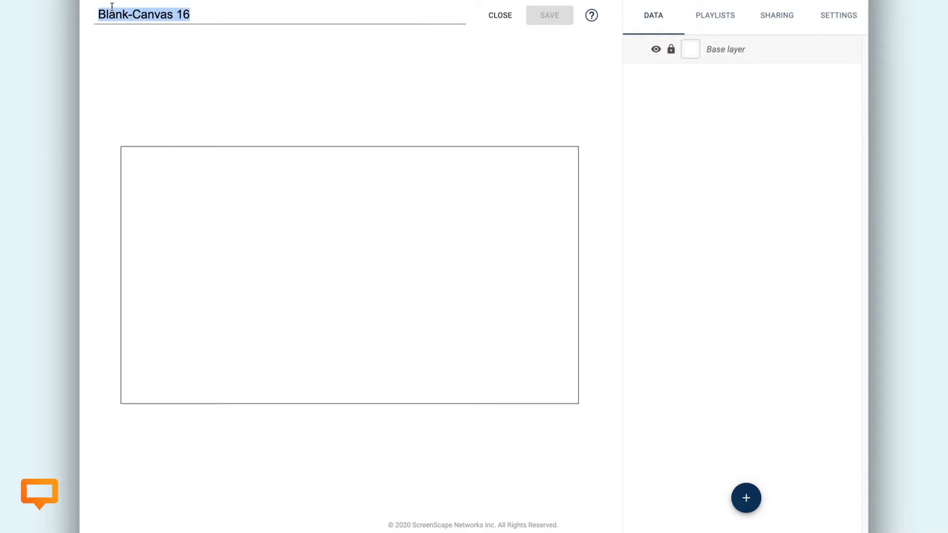
text(Bk)
text(ike Ad 1)
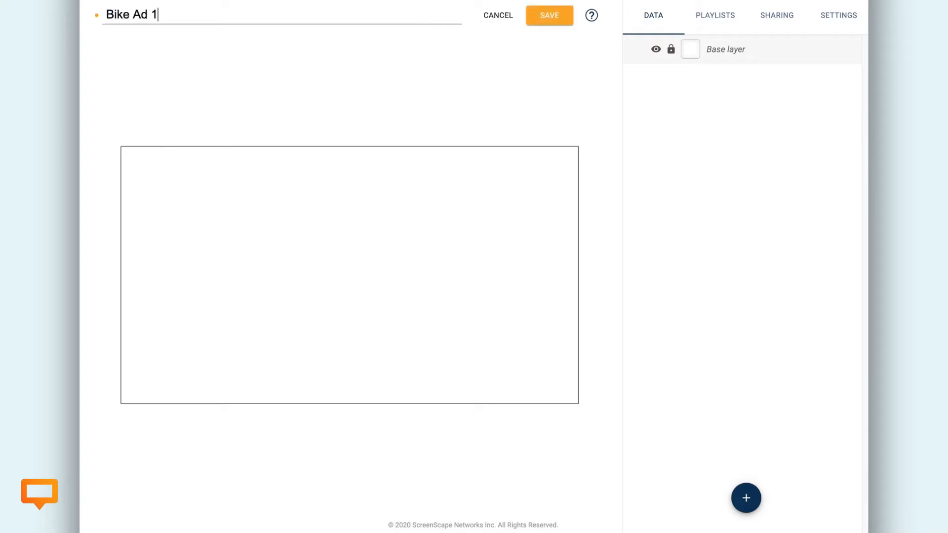
click(200, 86)
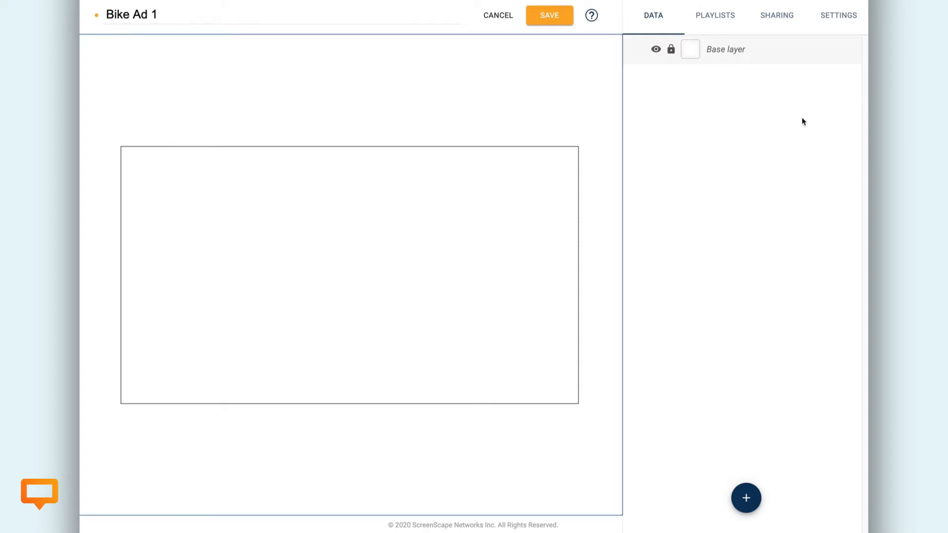
- Add the Bike-Downhill.png image to the canvas and enlarge it to fill most of the left half
drag(864, 148, 679, 127)
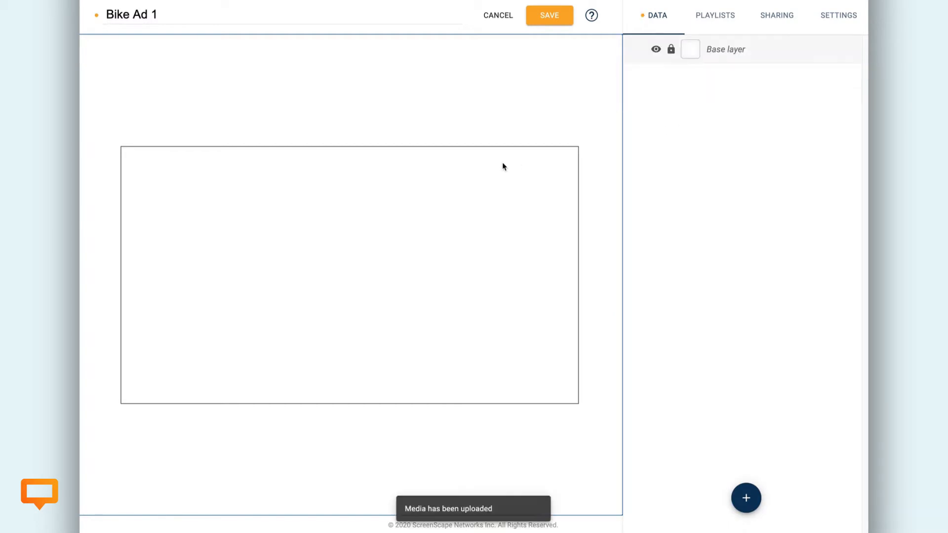
drag(383, 244, 244, 271)
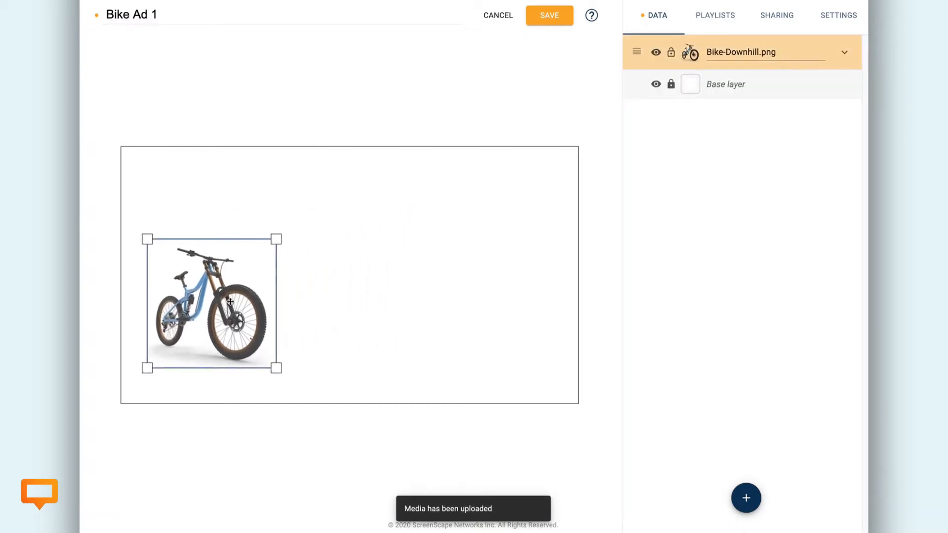
drag(275, 238, 411, 159)
drag(304, 235, 295, 240)
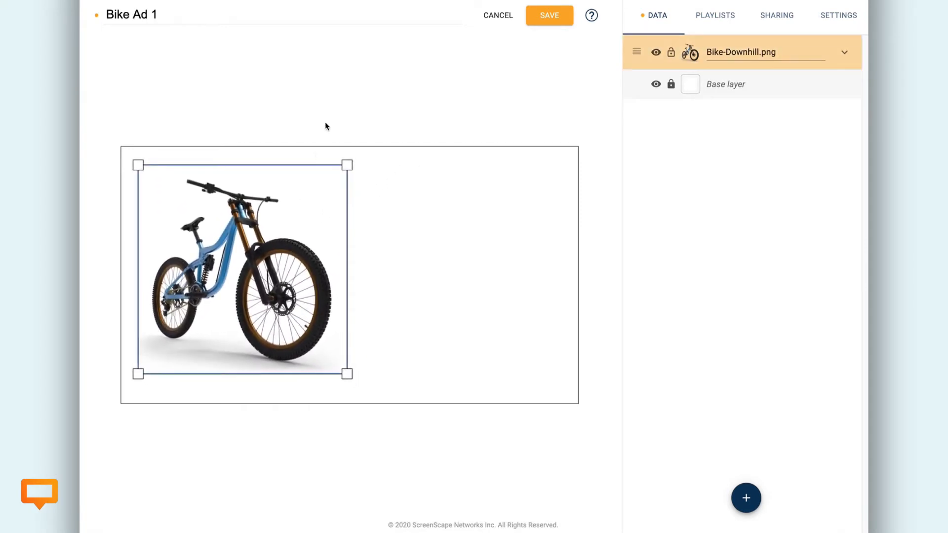
click(355, 91)
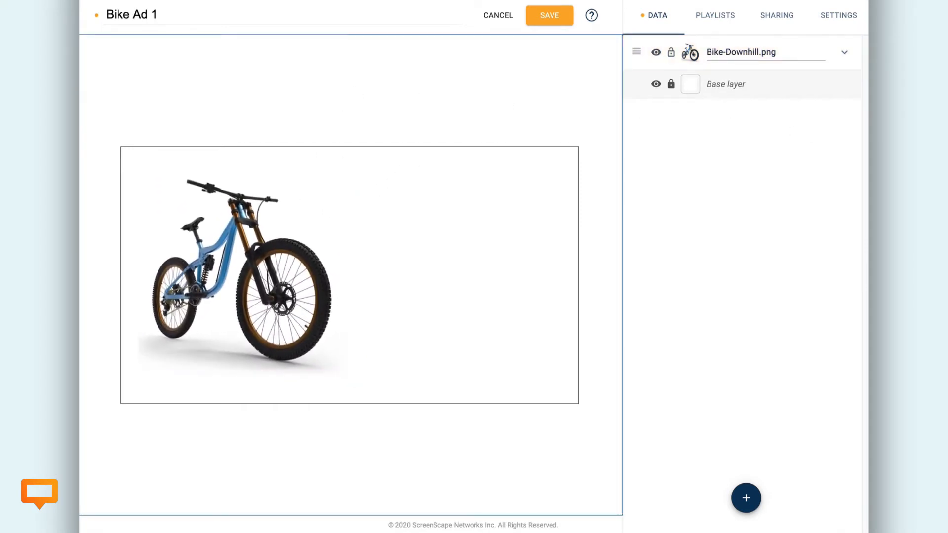
- Add the Bicycle Shop Logo-3-01.png image in the canvas's upper right area and put its layer beneath the bike layer
drag(947, 158, 729, 163)
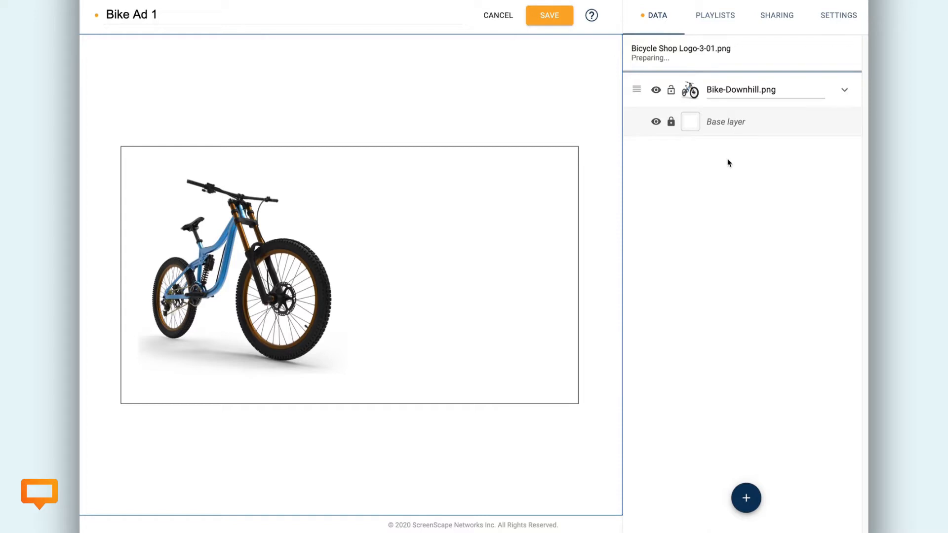
drag(402, 248, 540, 192)
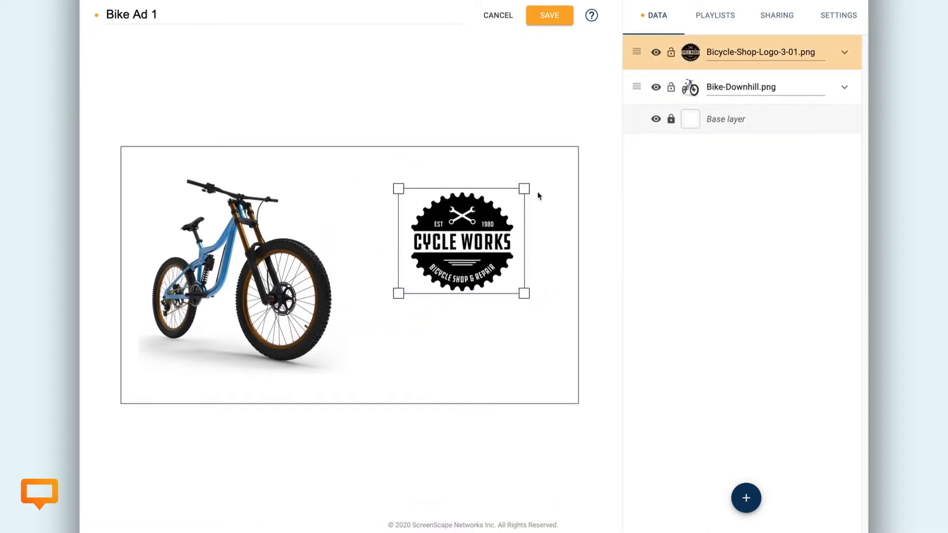
drag(492, 220, 517, 202)
click(499, 113)
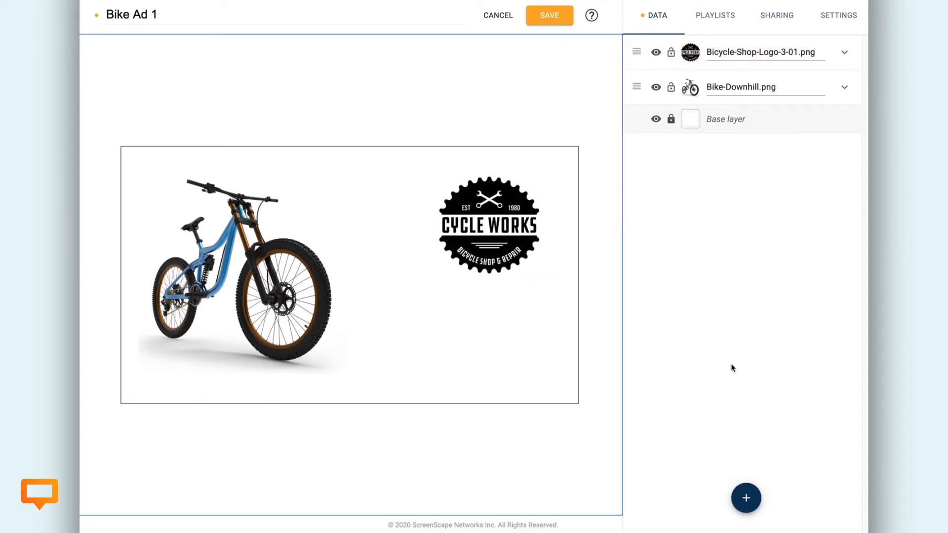
mouse_move(637, 87)
mouse_down()
mouse_move(635, 55)
mouse_move(637, 94)
mouse_up()
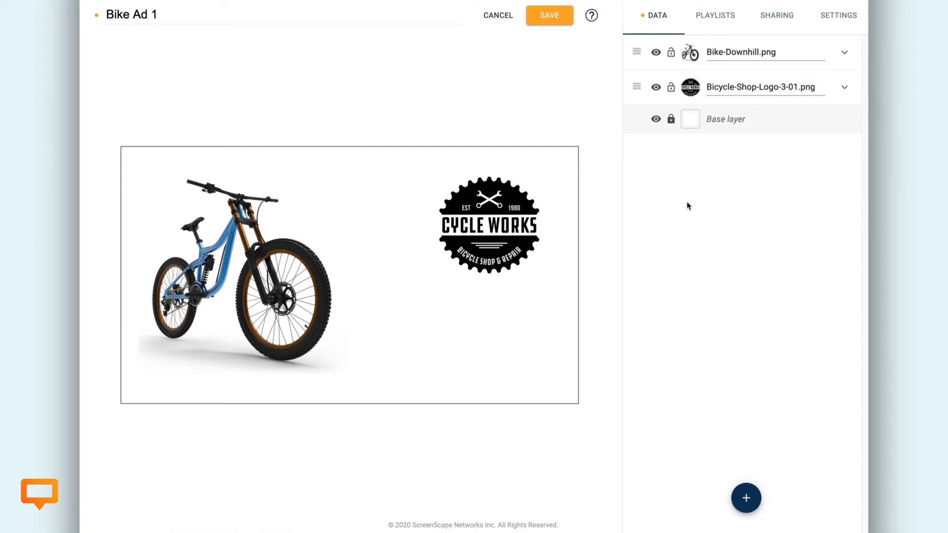
- Add a shape spanning the full width of the canvas's lower half and move its layer directly above the base layer
click(746, 497)
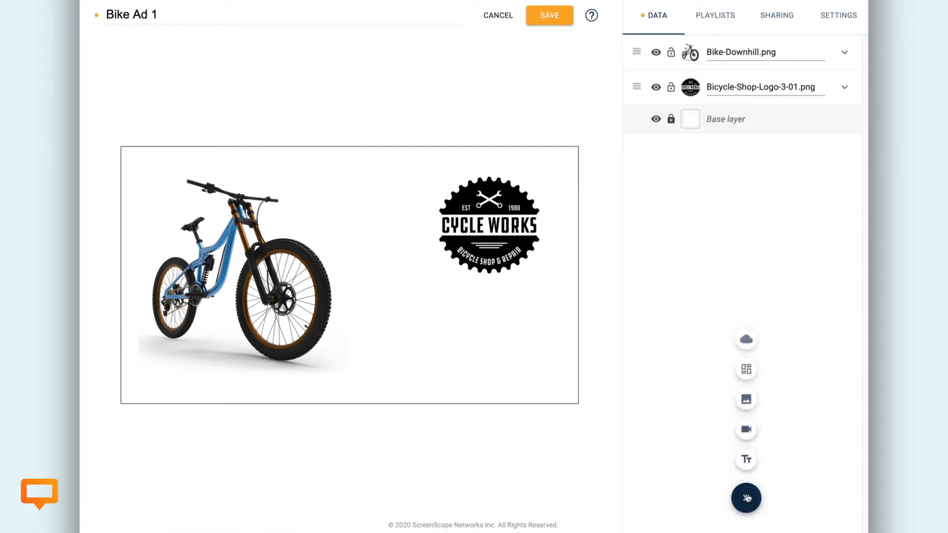
click(747, 374)
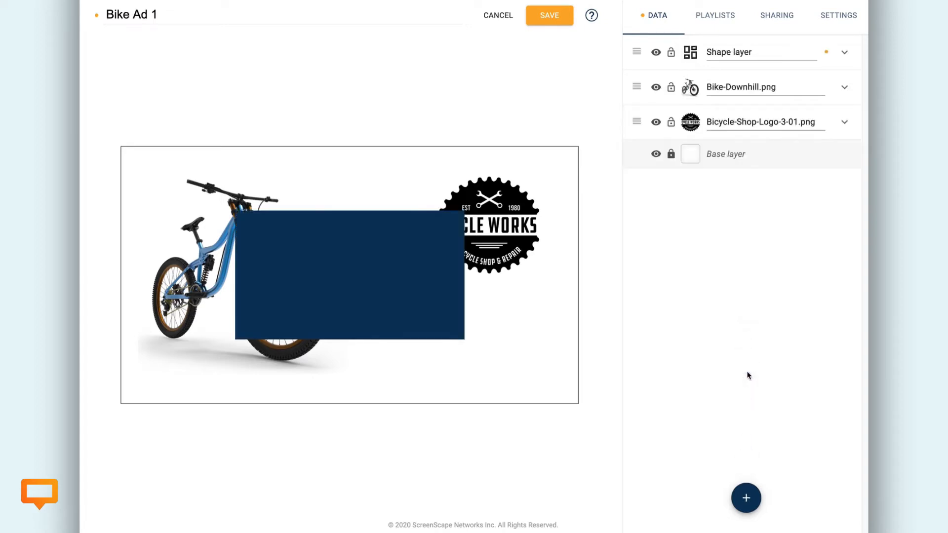
drag(410, 275, 293, 344)
drag(353, 279, 609, 290)
click(609, 290)
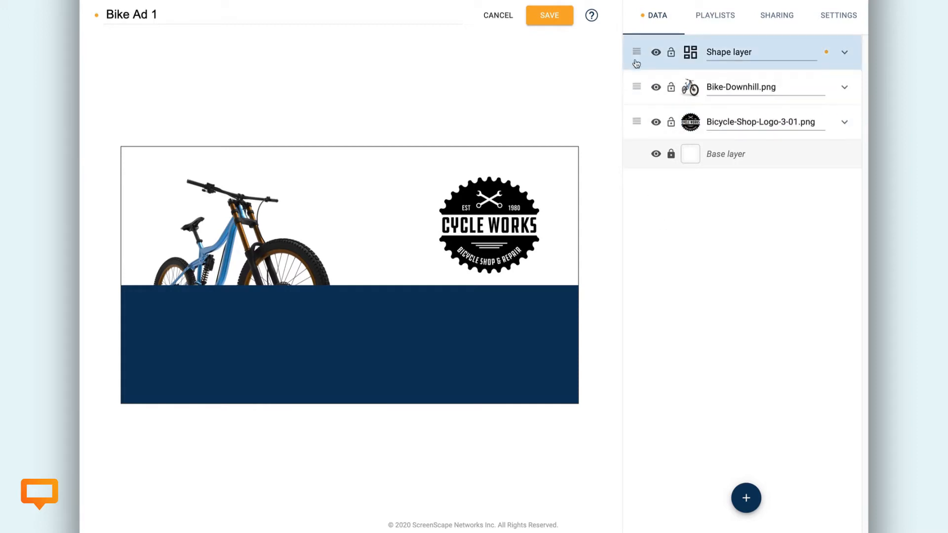
drag(637, 52, 637, 123)
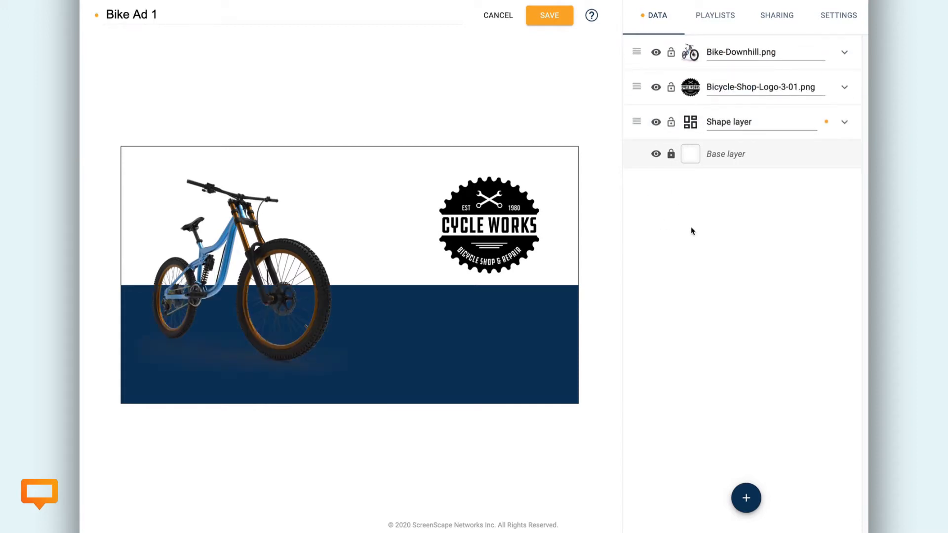
- Set the shape layer's background color to hex F14C52
click(844, 126)
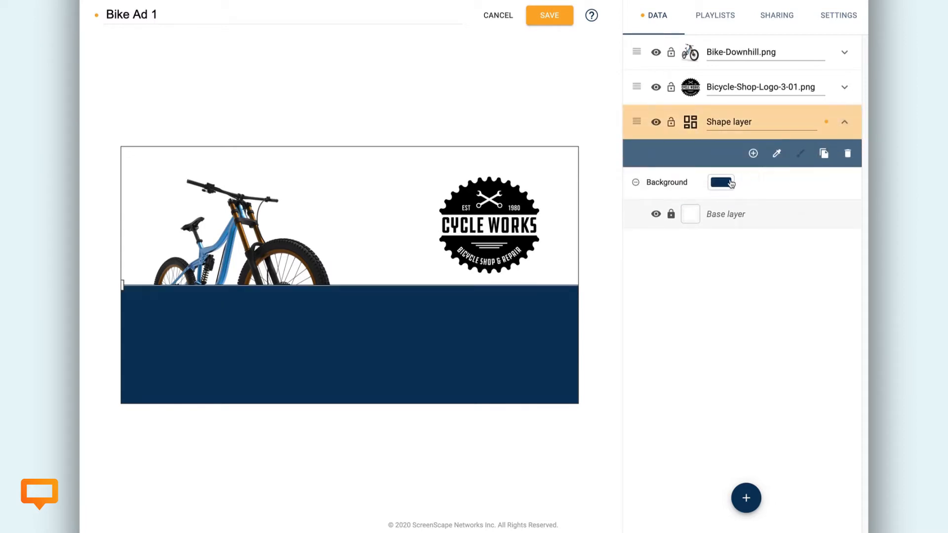
click(728, 184)
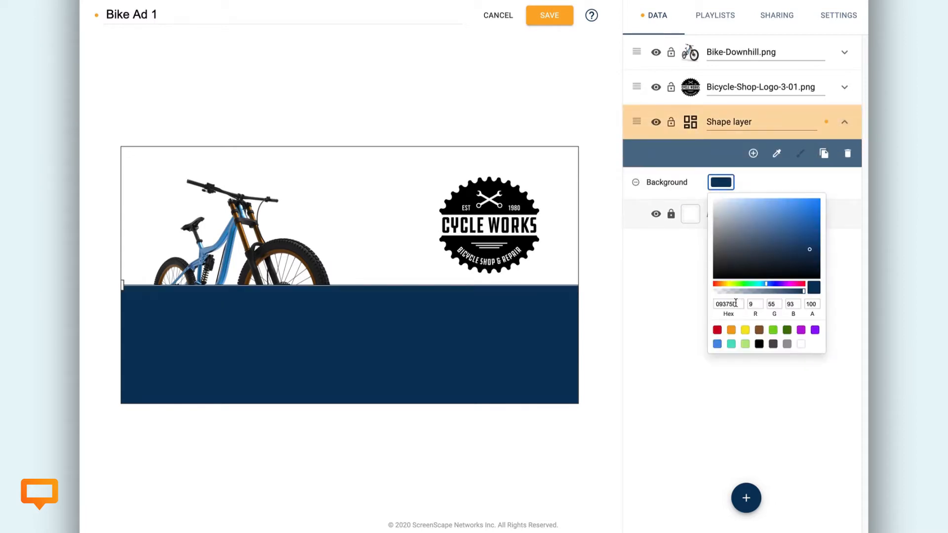
drag(736, 303, 723, 303)
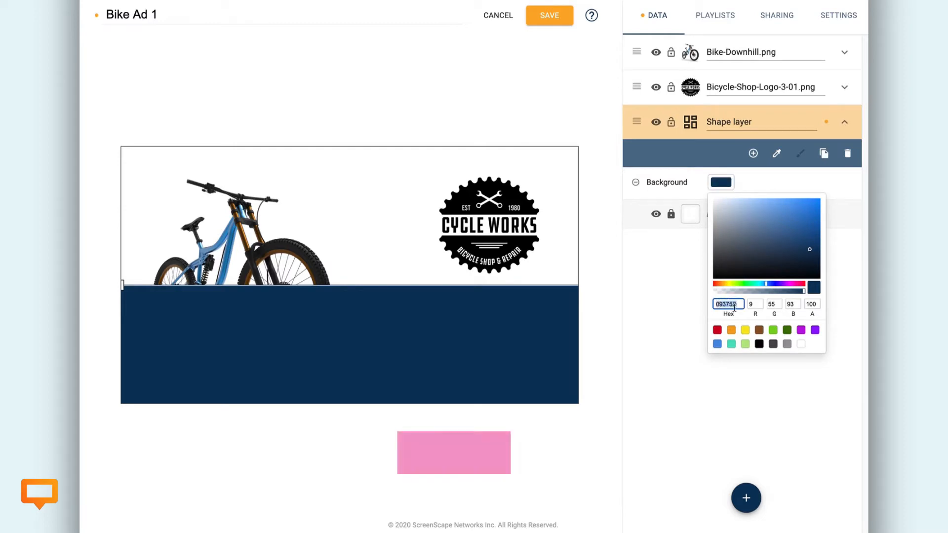
text(F14C52)
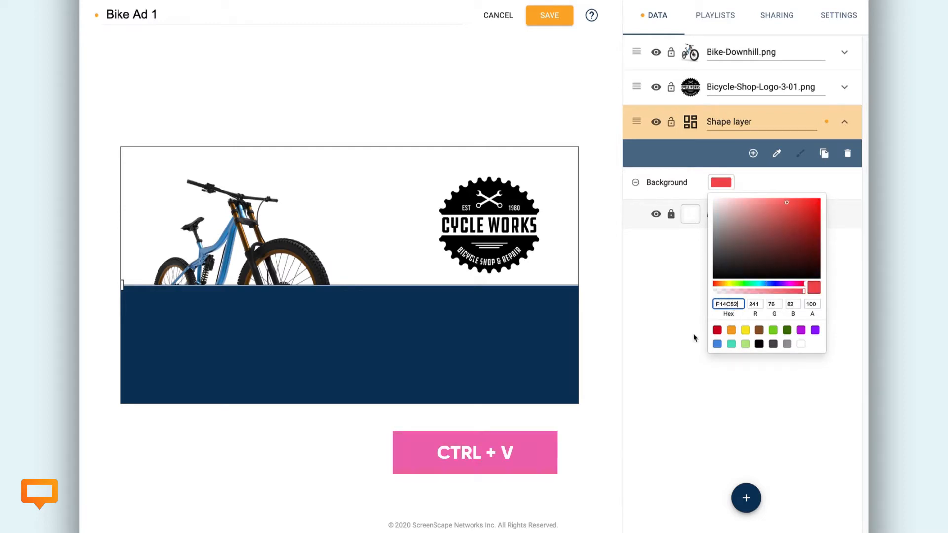
click(660, 340)
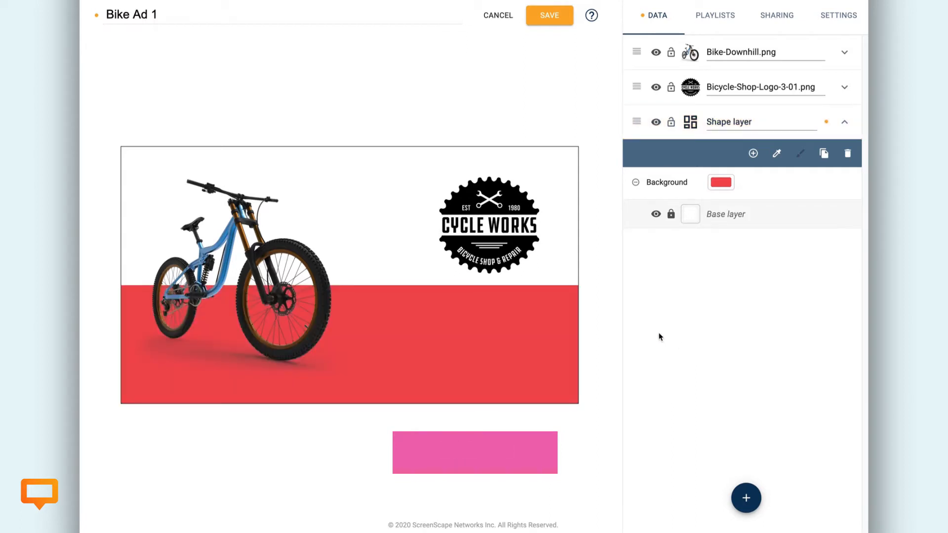
- Add a box shadow to the red shape with color 4A4A4A and a blur radius of 11 px
click(754, 154)
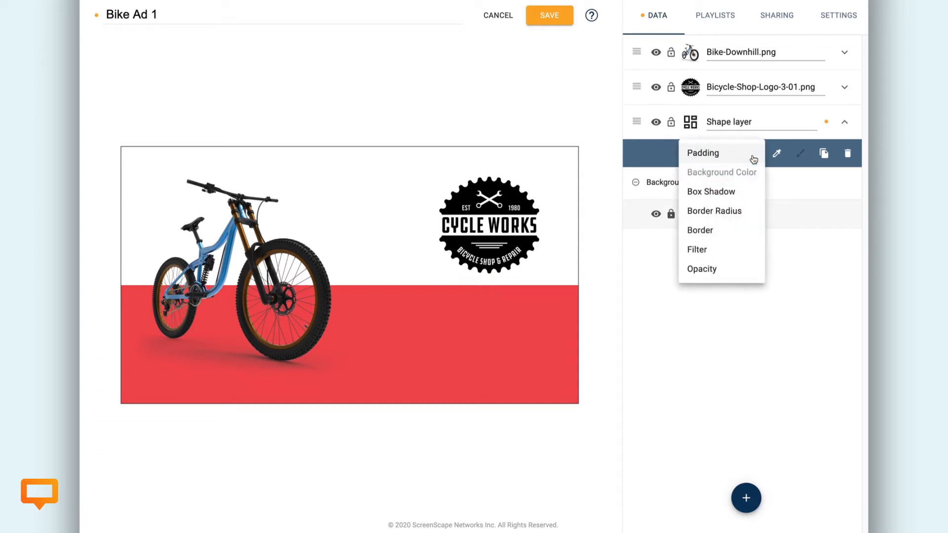
click(735, 194)
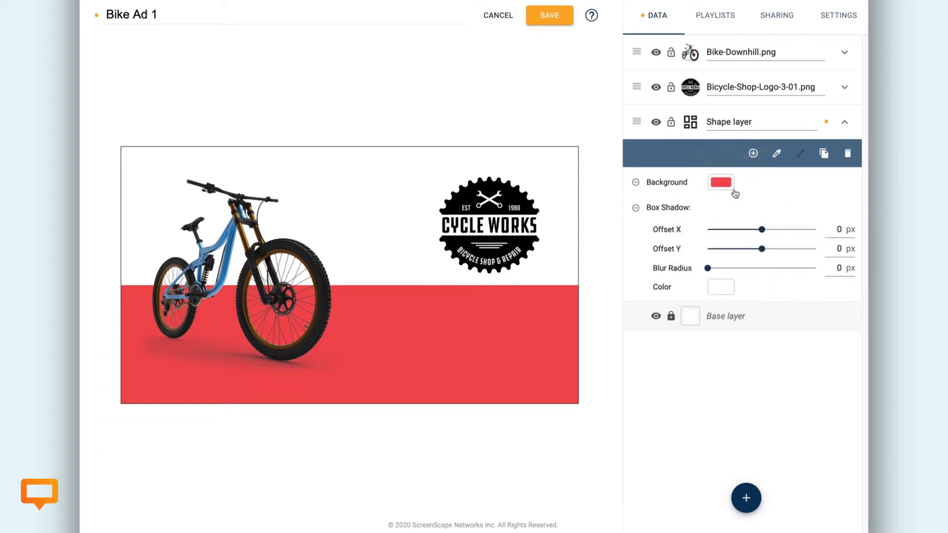
click(716, 291)
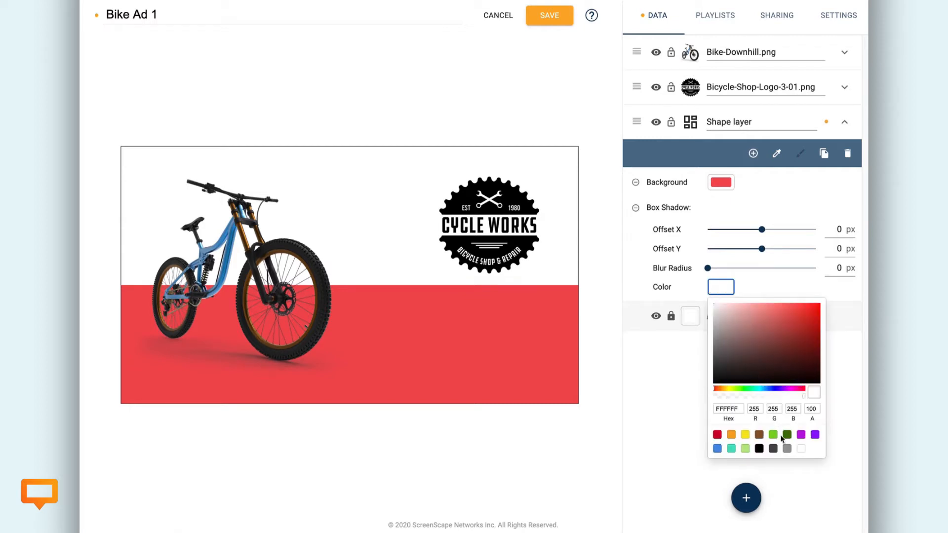
click(773, 449)
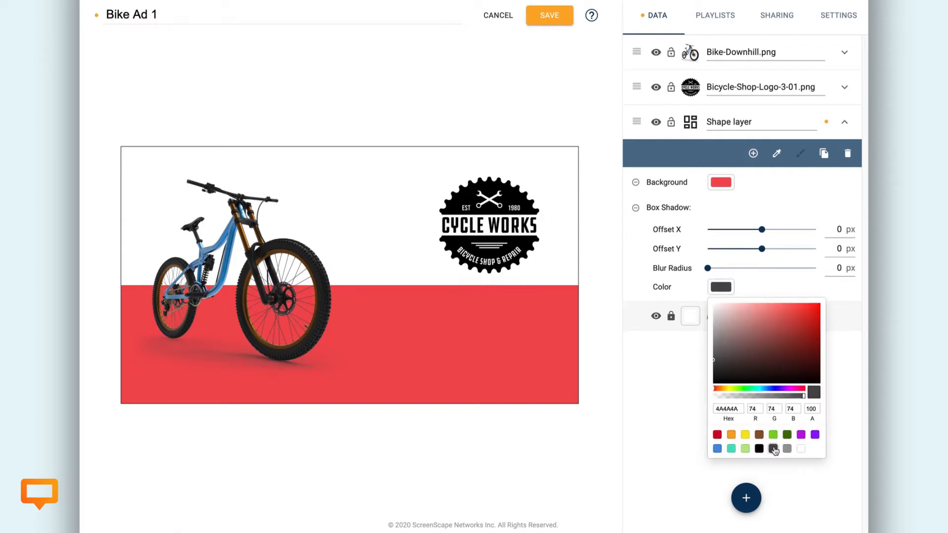
click(691, 368)
drag(708, 268, 719, 268)
- Move the Cycle Works logo slightly higher on the canvas
drag(497, 211, 497, 200)
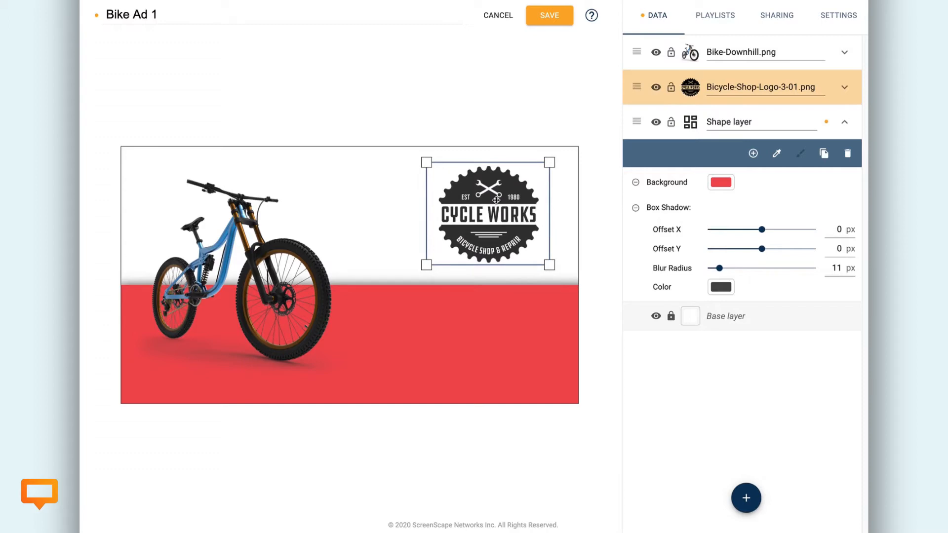
click(652, 391)
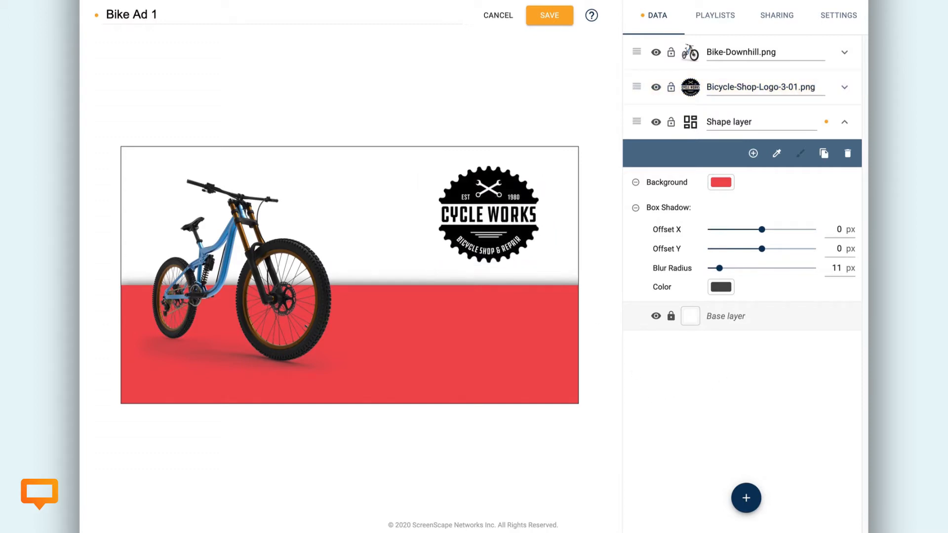
- Add the MTB 2.jpg photo across the canvas's full width, shift it upward, and place its layer directly above the base layer
drag(943, 339, 722, 370)
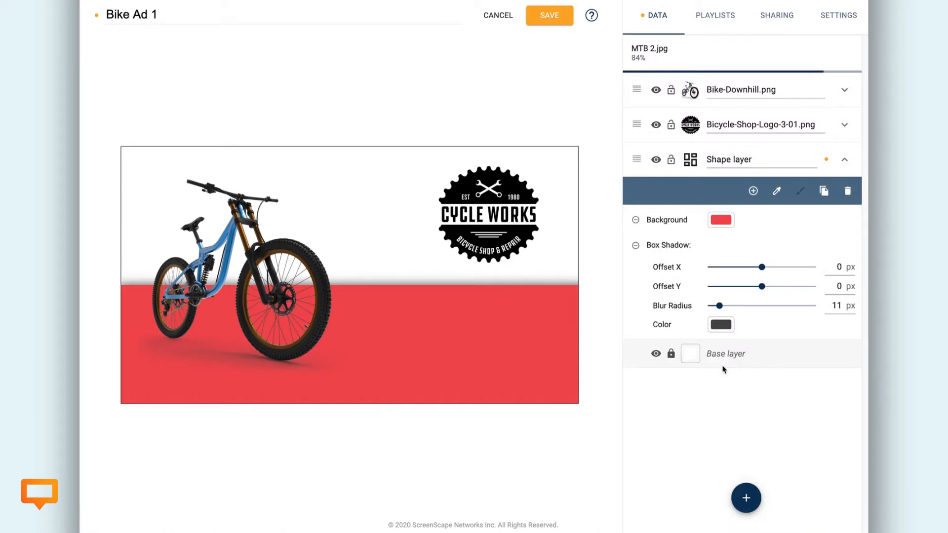
drag(415, 289, 562, 457)
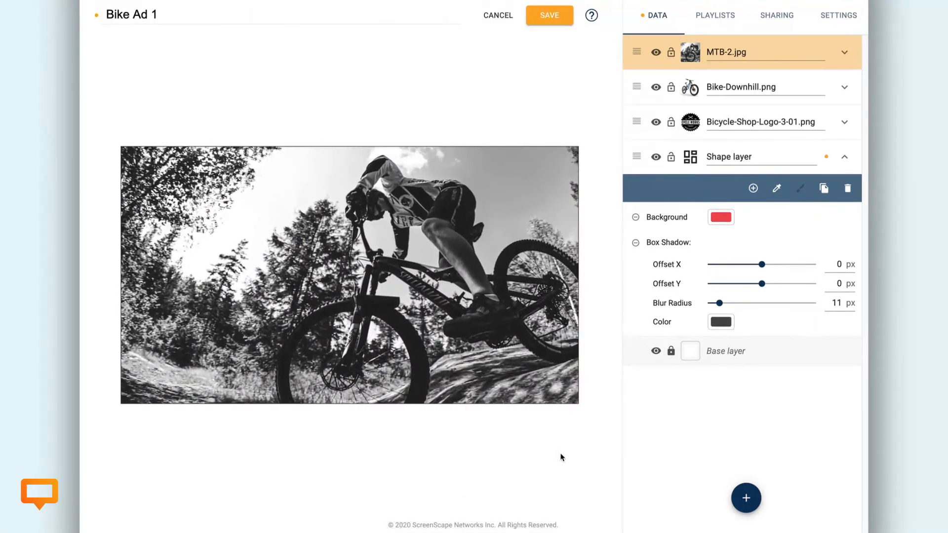
drag(506, 318, 509, 225)
click(671, 441)
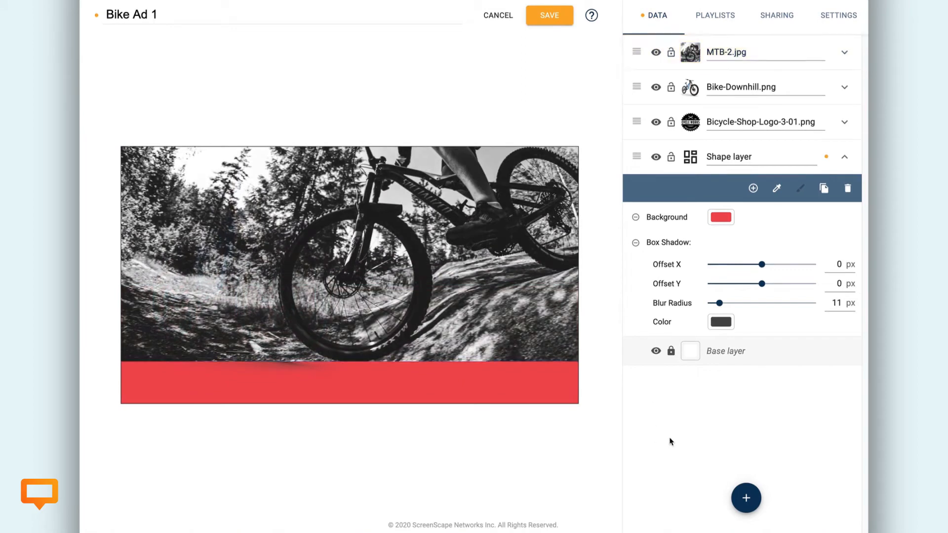
drag(636, 53, 649, 320)
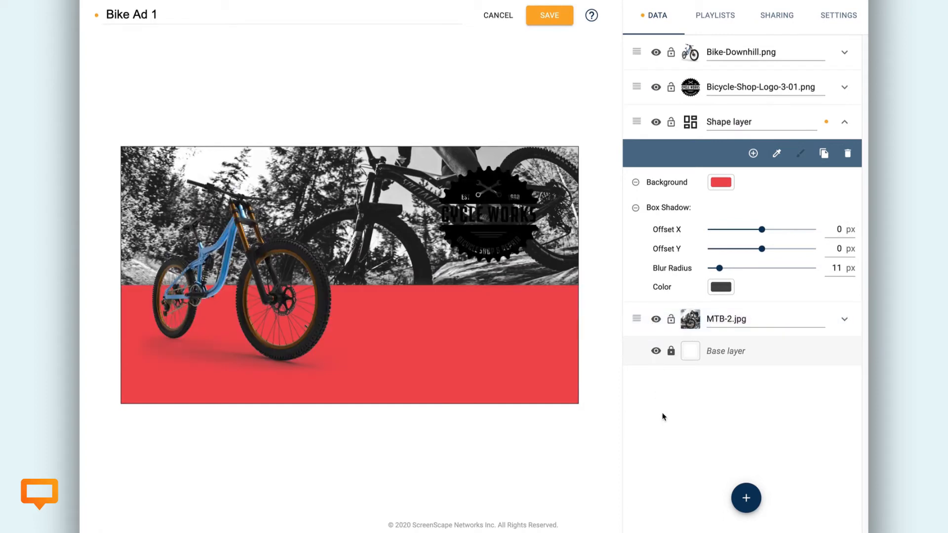
click(845, 121)
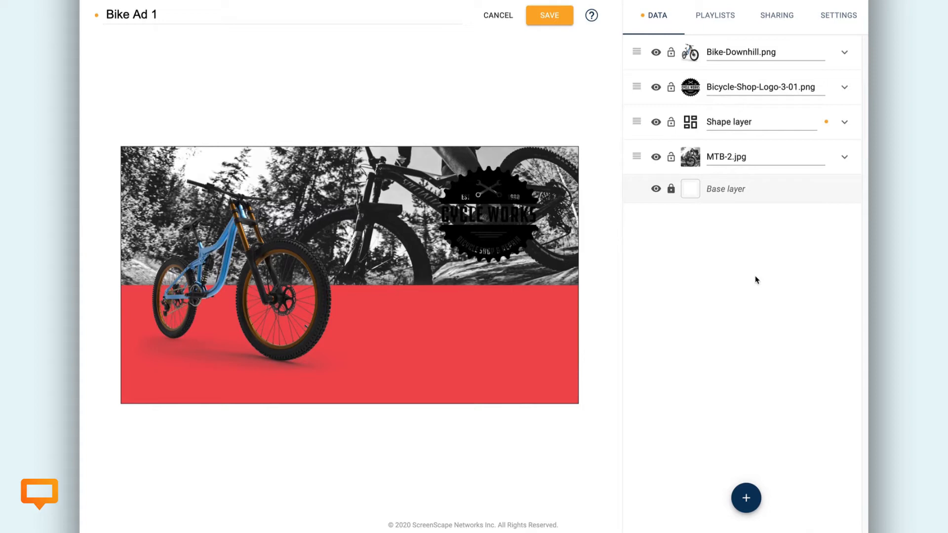
- Add a second shape covering the canvas's full width from the upper edge down to slightly below the red shape's top edge
click(746, 487)
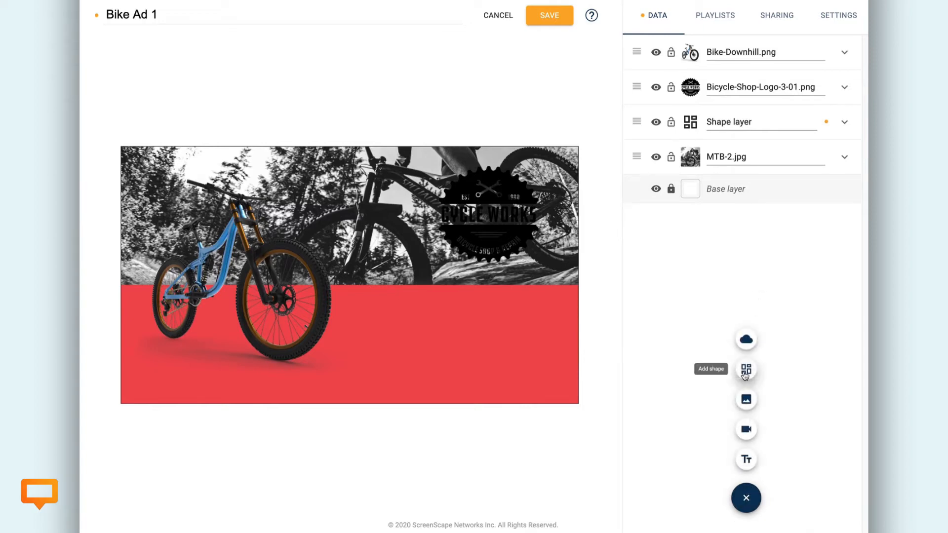
click(745, 376)
drag(424, 292, 312, 227)
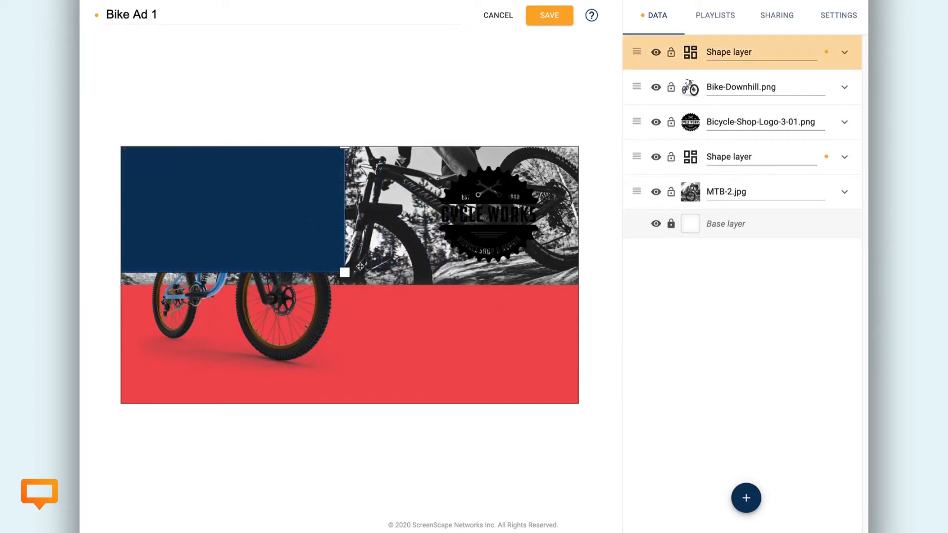
drag(345, 273, 586, 309)
click(589, 306)
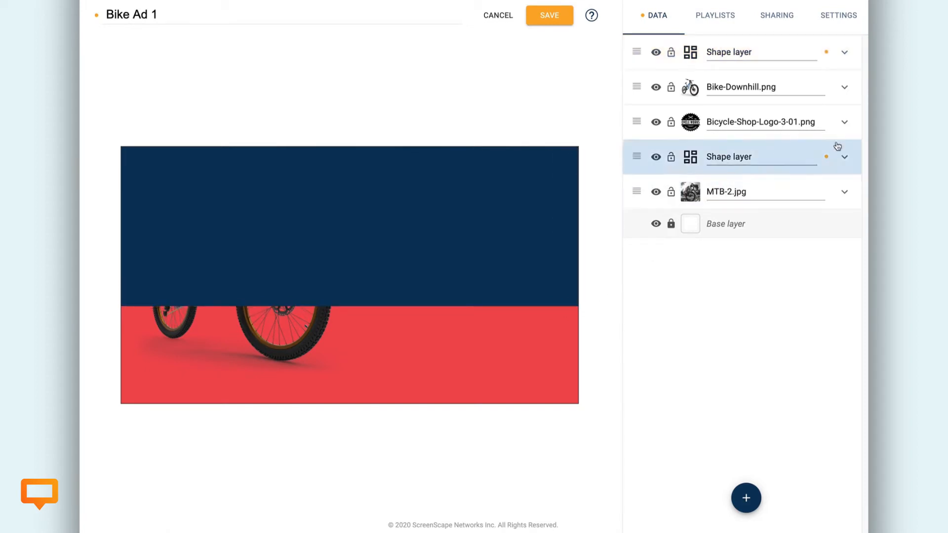
- Change the upper shape's background color from the preset swatches to grey 9B9B9B
click(846, 54)
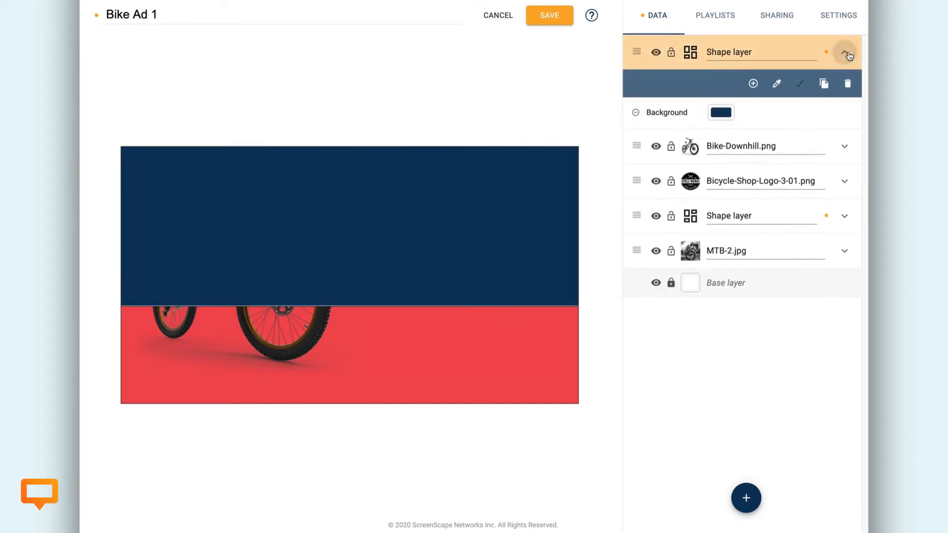
click(724, 115)
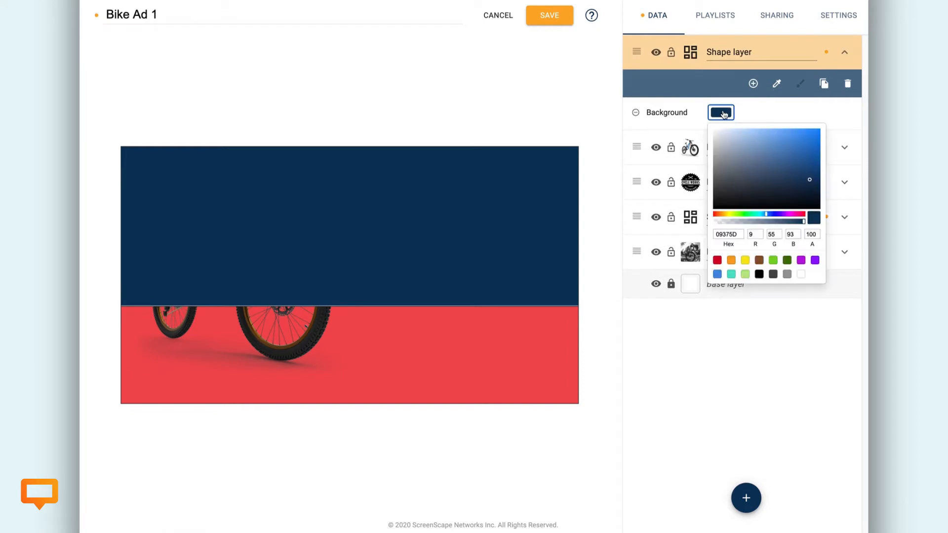
click(788, 275)
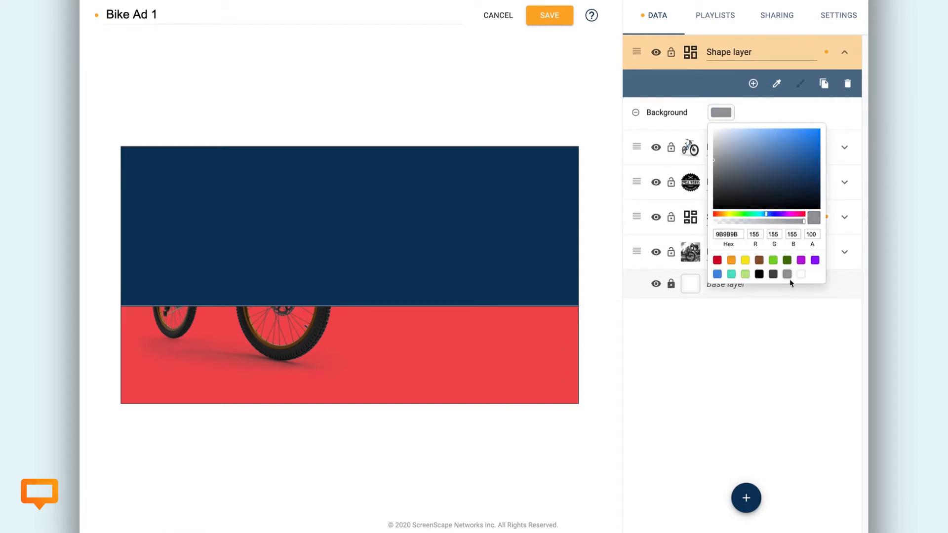
click(789, 330)
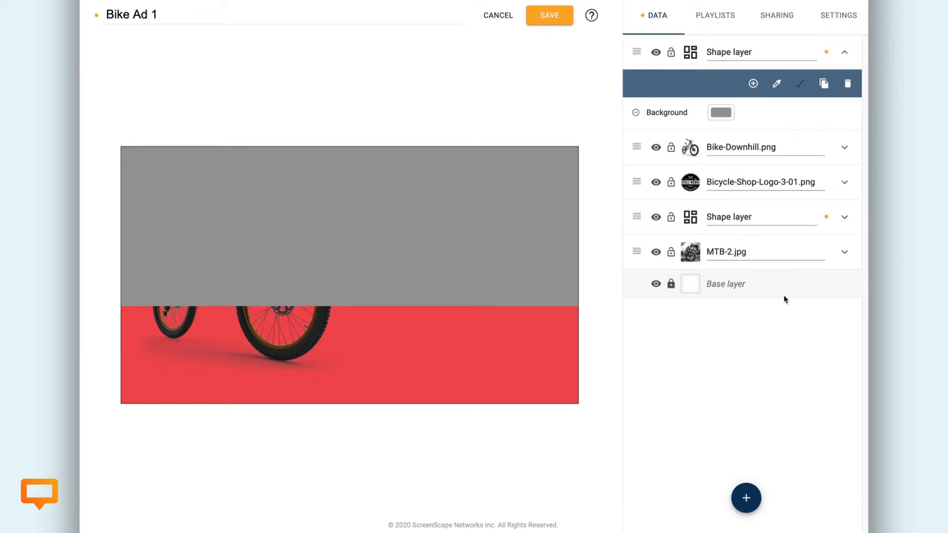
- Add an opacity of 85 to the grey shape and place its layer directly above the MTB-2.jpg layer
click(753, 84)
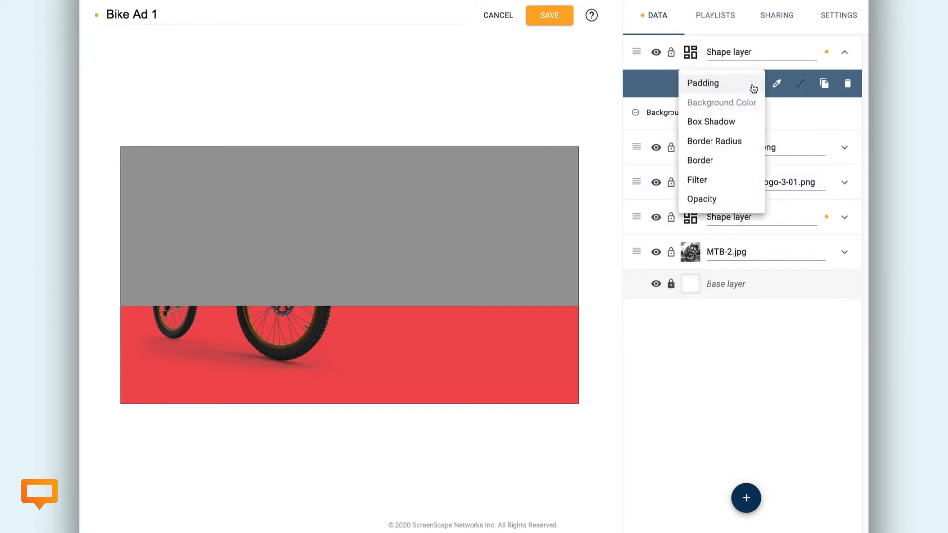
click(717, 200)
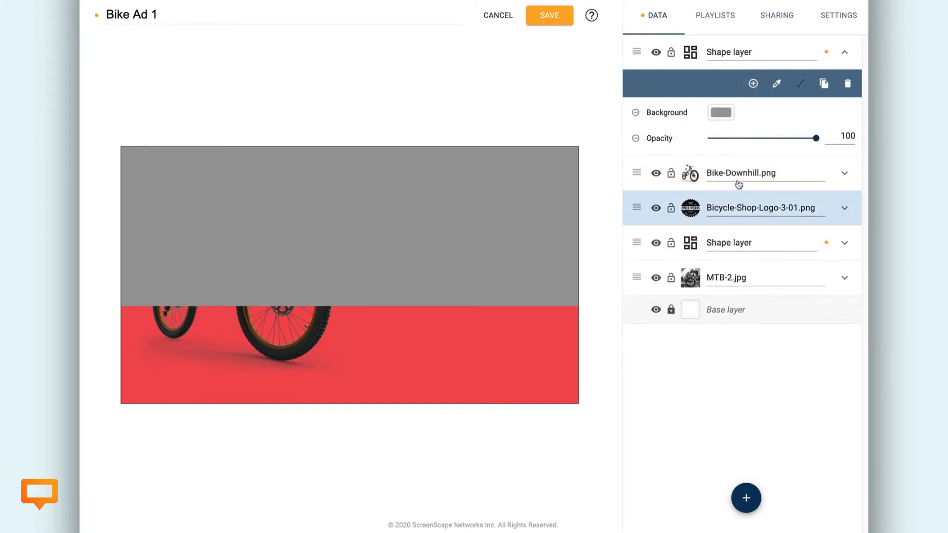
drag(815, 138, 801, 140)
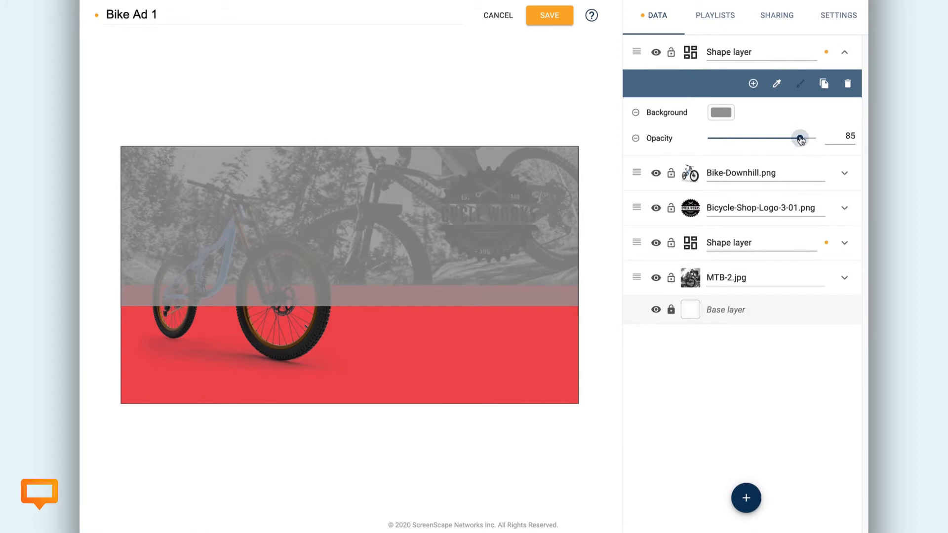
click(845, 52)
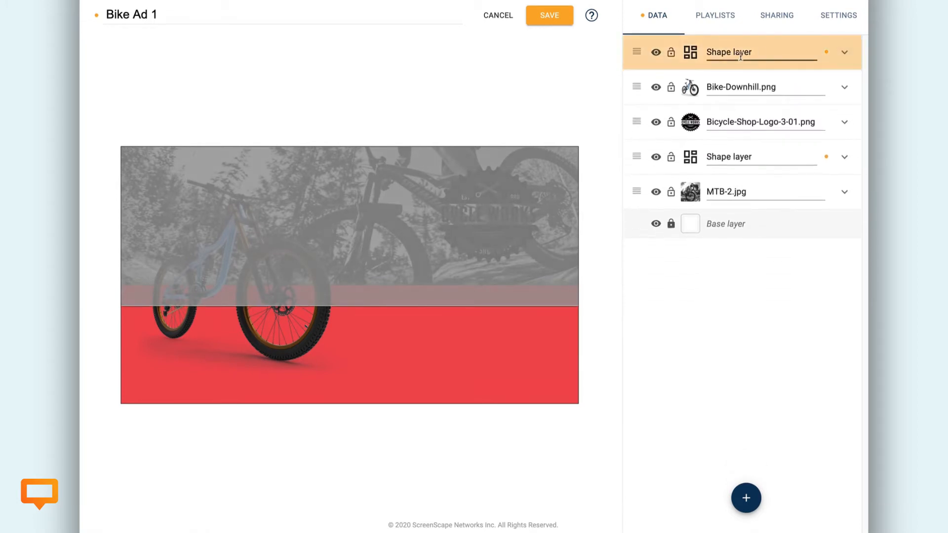
drag(637, 58, 631, 154)
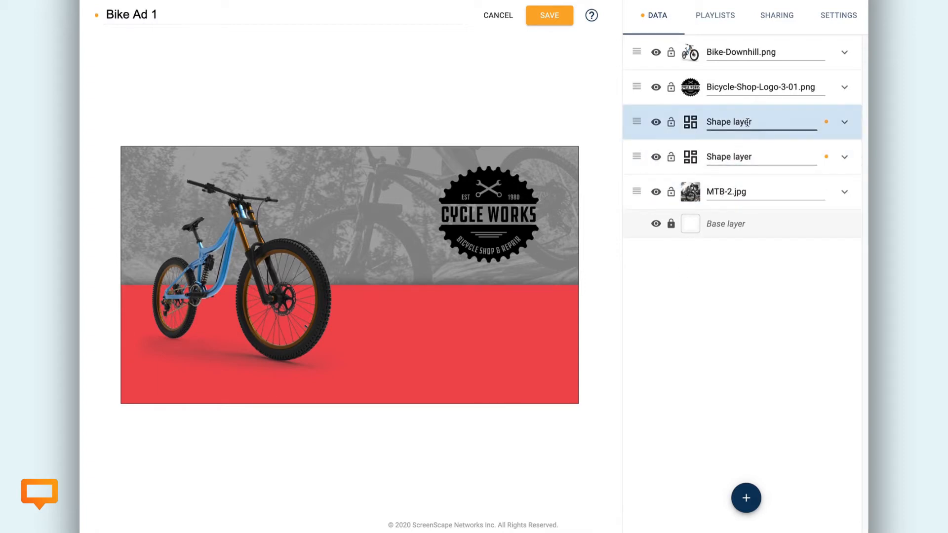
- Hide and show the upper of the two shape layers to check which shape it holds
click(657, 125)
click(656, 124)
click(657, 124)
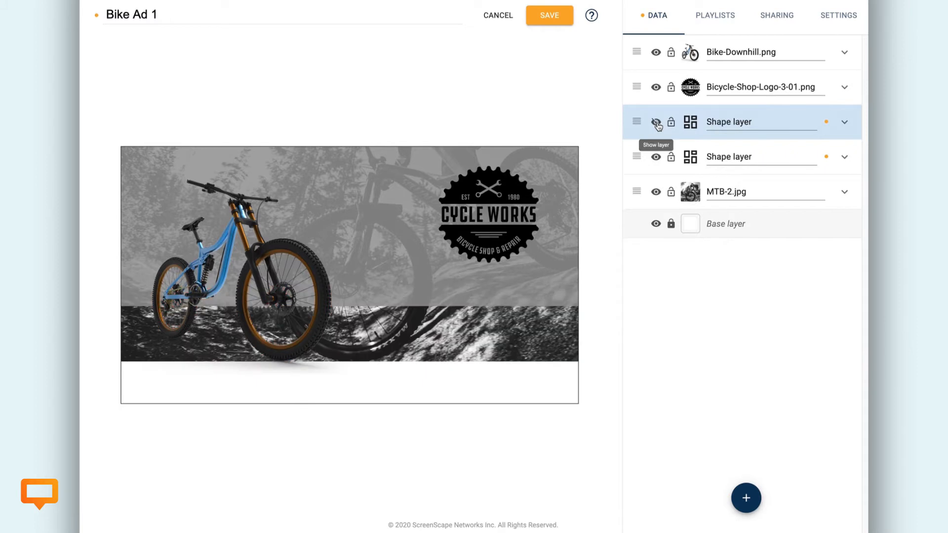
click(657, 123)
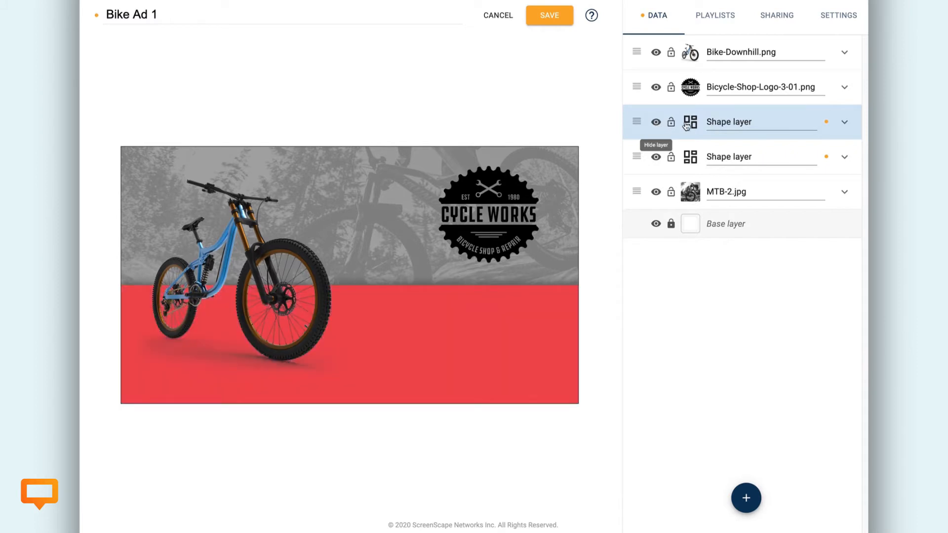
- Rename the red shape's layer "Red Bottom Bar" and the grey shape's layer "Grey Overlay"
drag(751, 121, 723, 121)
double_click(710, 123)
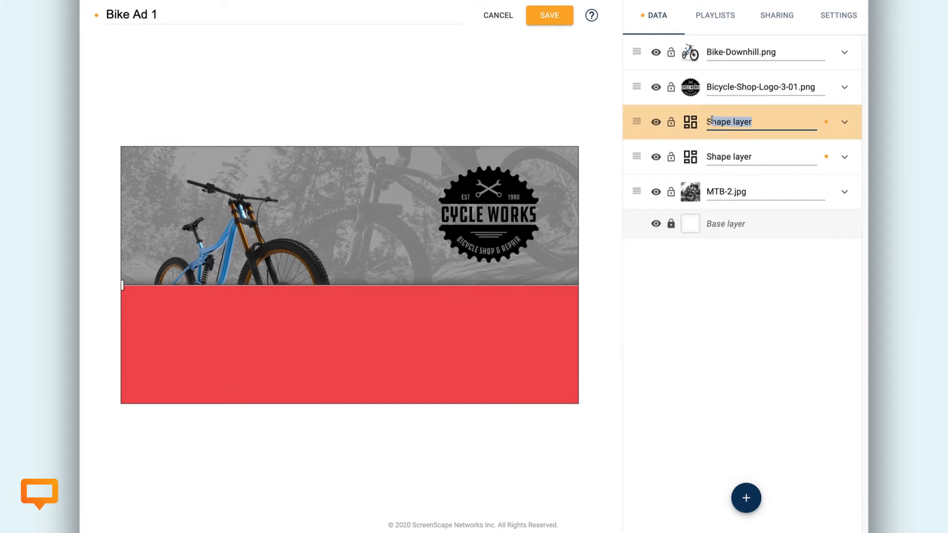
text(Red Bottom Bar)
drag(752, 157, 707, 157)
text(Grey Overlay)
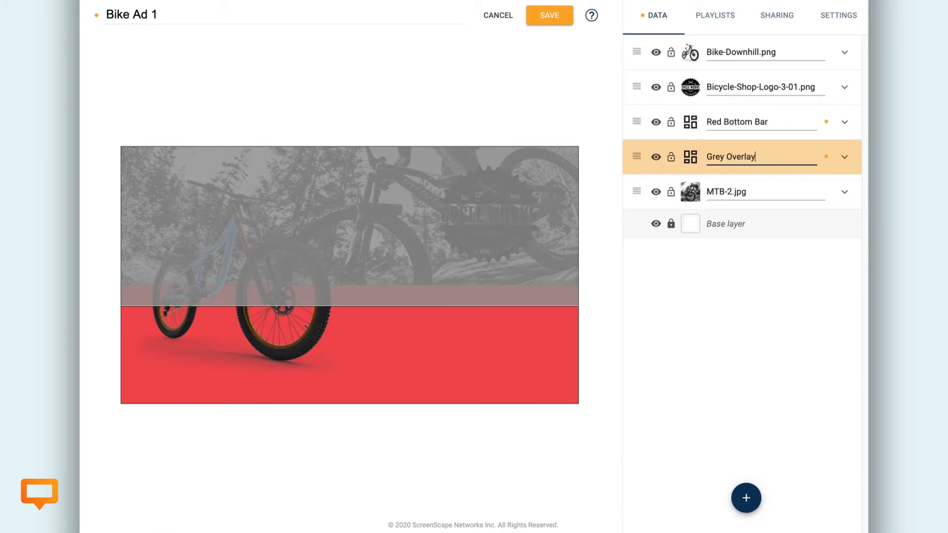
click(740, 333)
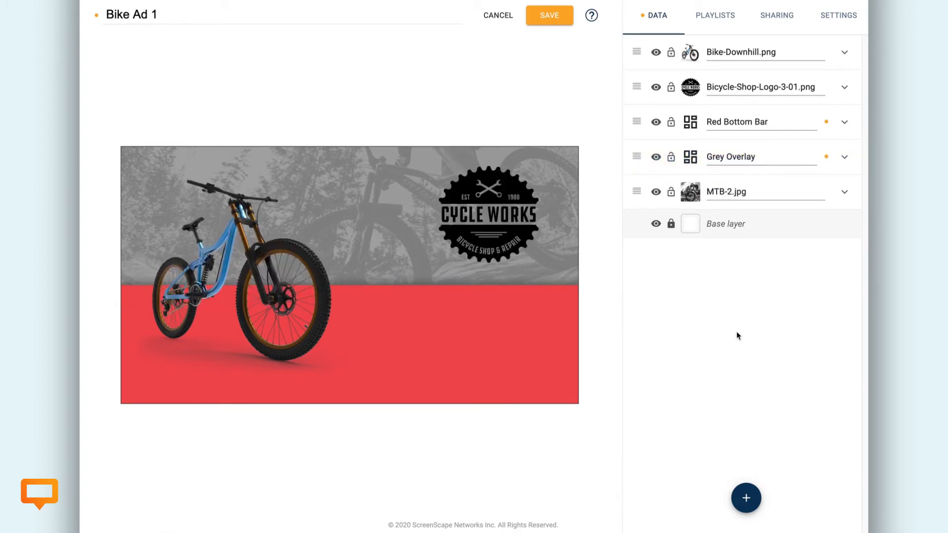
- Add a text layer, narrow its box, and place it on the red bar beside the bike's front wheel
click(746, 498)
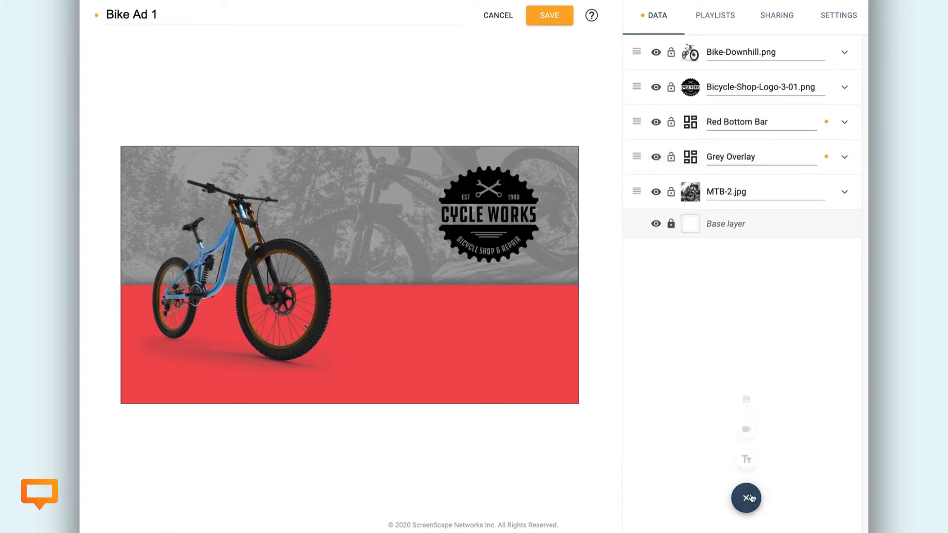
click(747, 460)
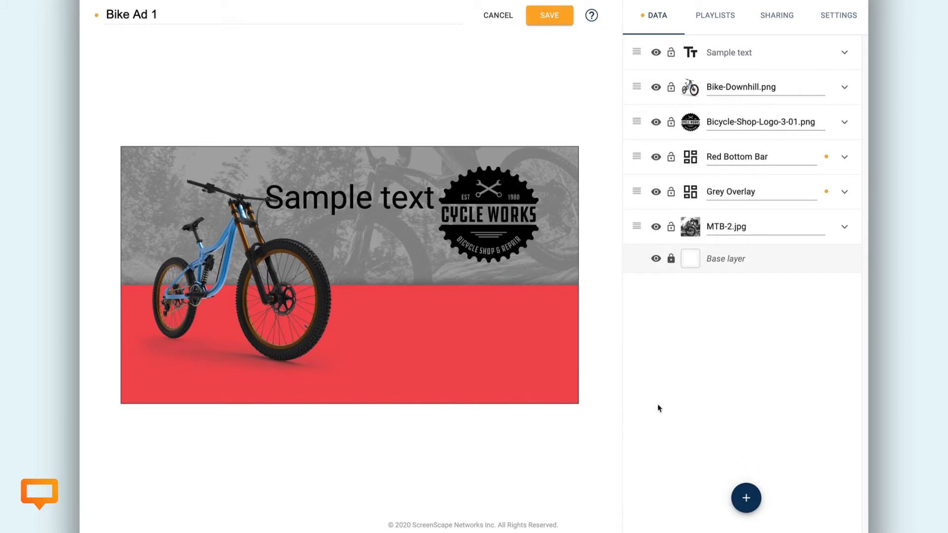
click(427, 205)
drag(525, 206, 545, 341)
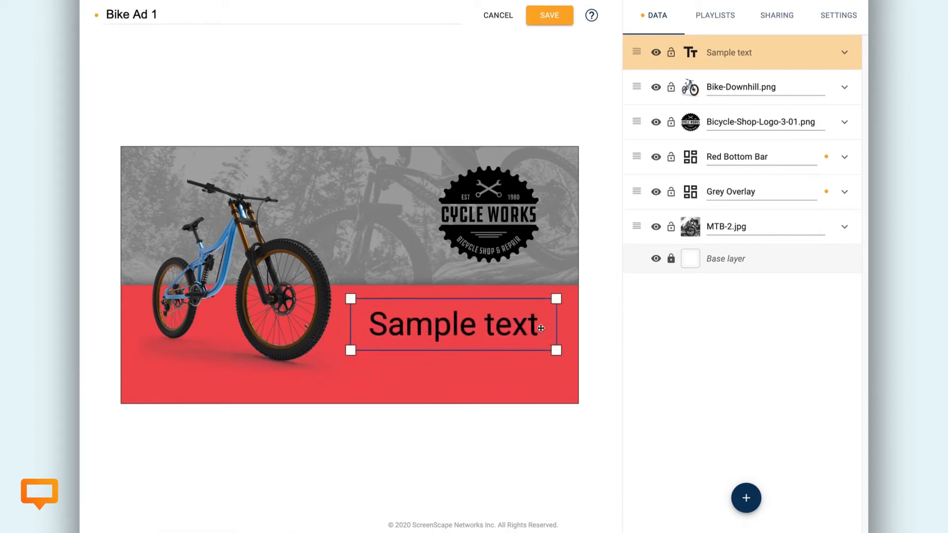
- Left-align the sample text on the red bar and set its text color to white
drag(535, 325, 376, 322)
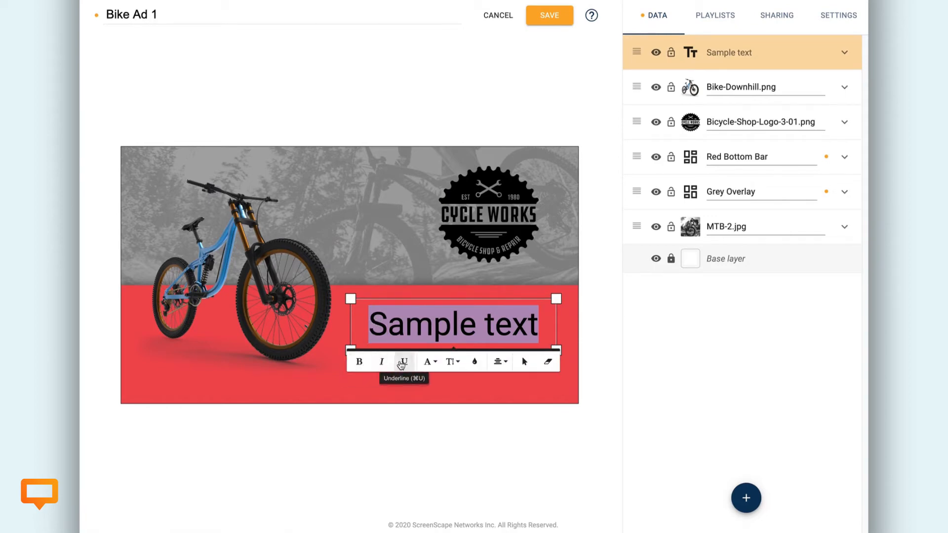
click(427, 363)
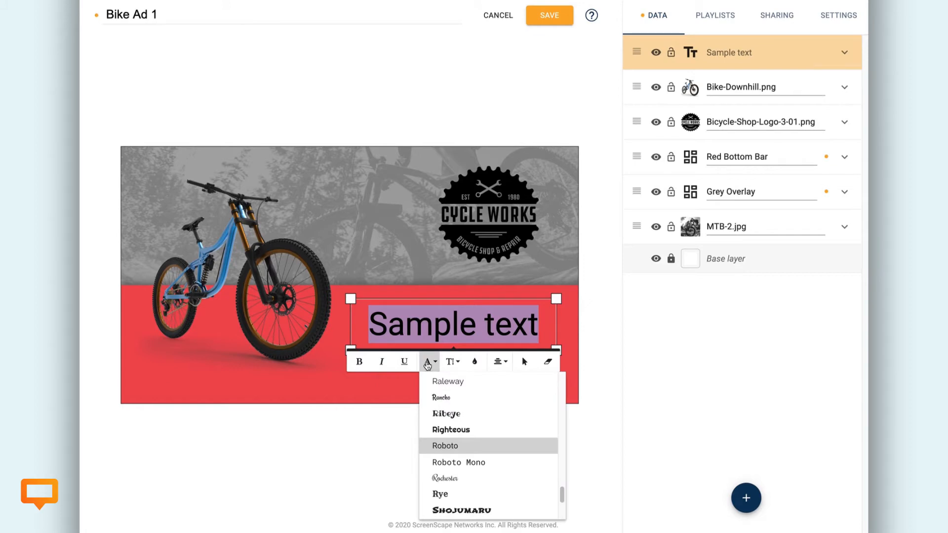
click(430, 363)
click(450, 363)
click(450, 363)
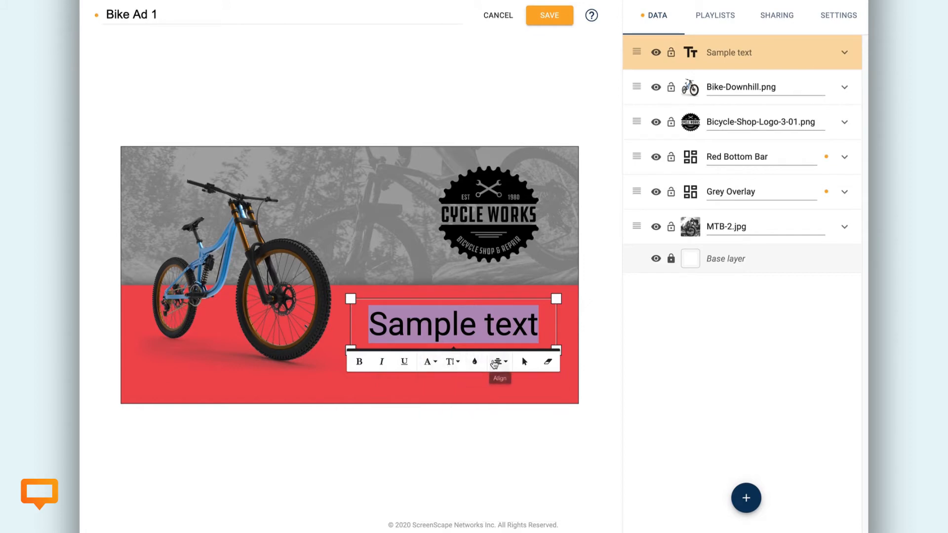
click(495, 362)
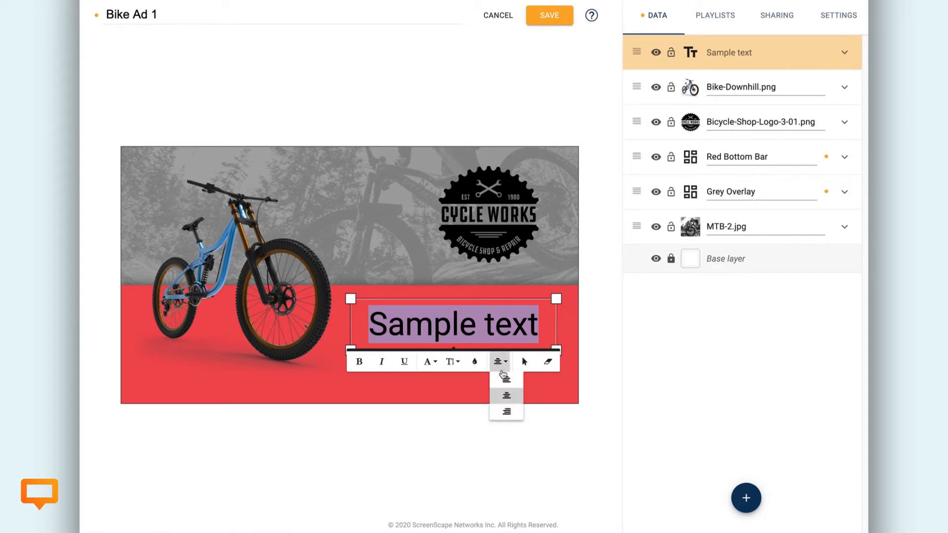
click(504, 377)
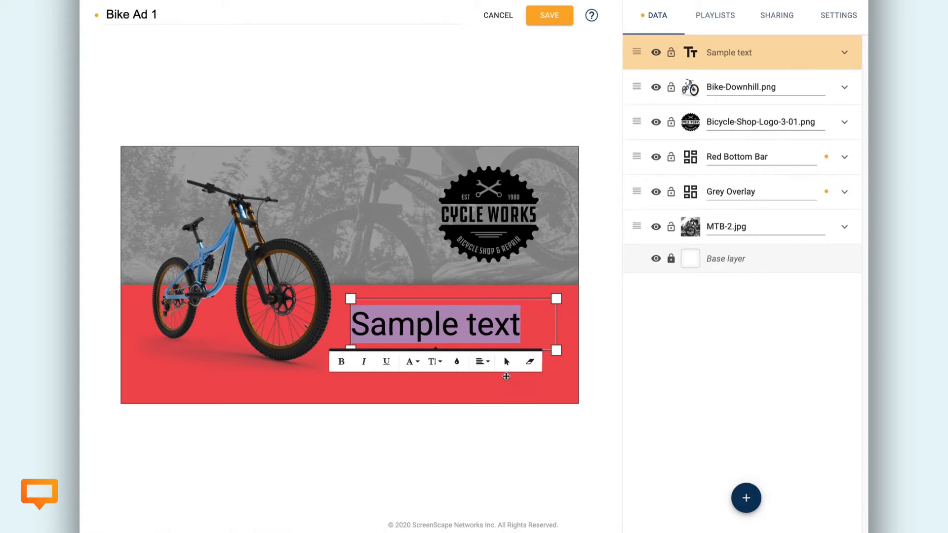
click(460, 365)
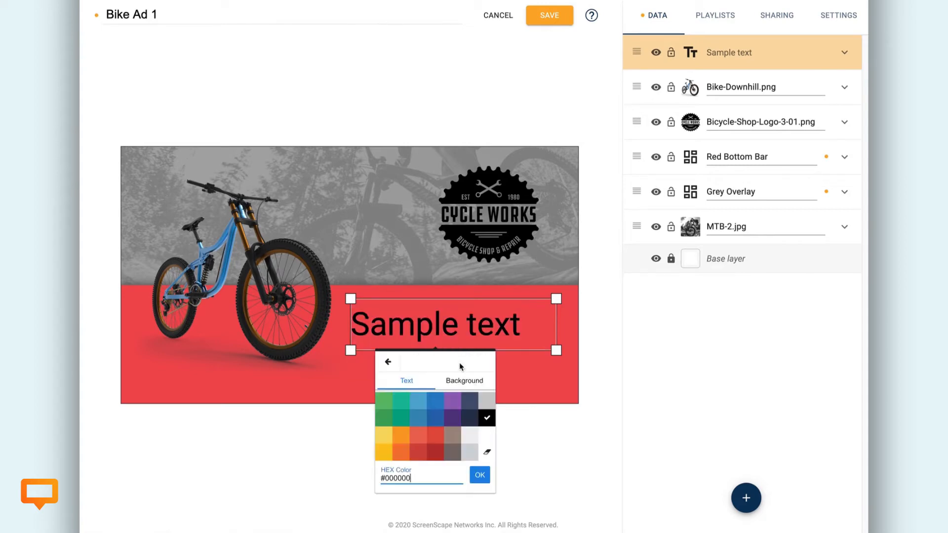
click(489, 436)
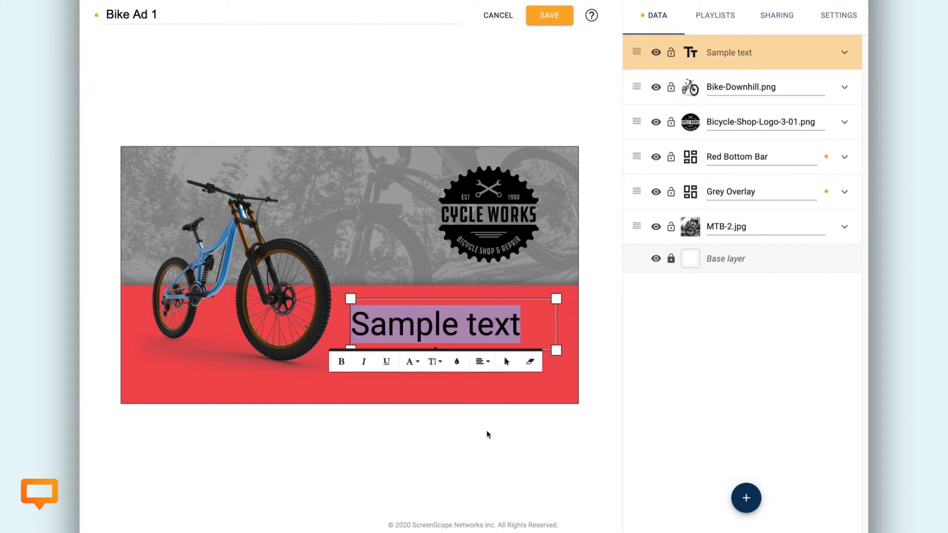
- Set the sample text's font to Wicked Grit and widen its text box slightly
click(419, 365)
scroll(467, 434, down, 5)
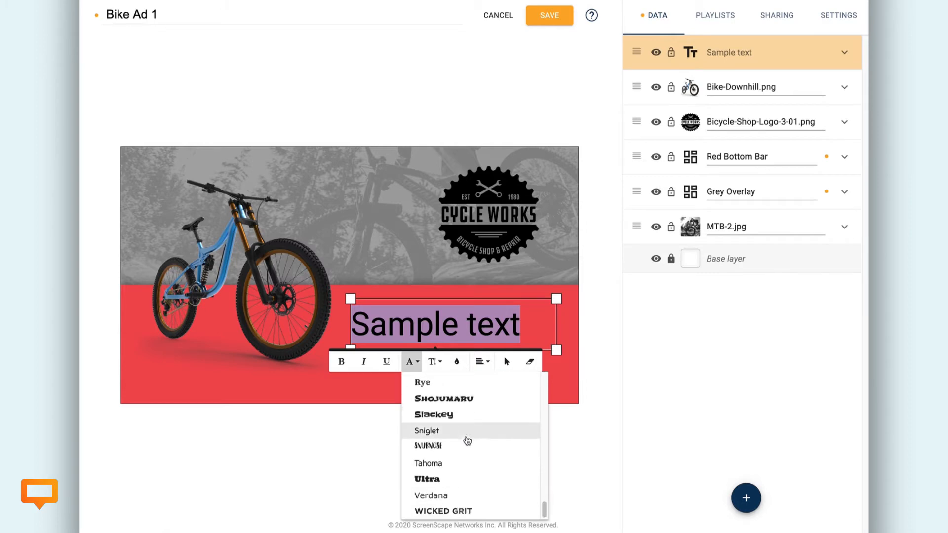
click(451, 510)
drag(556, 351, 567, 354)
click(530, 478)
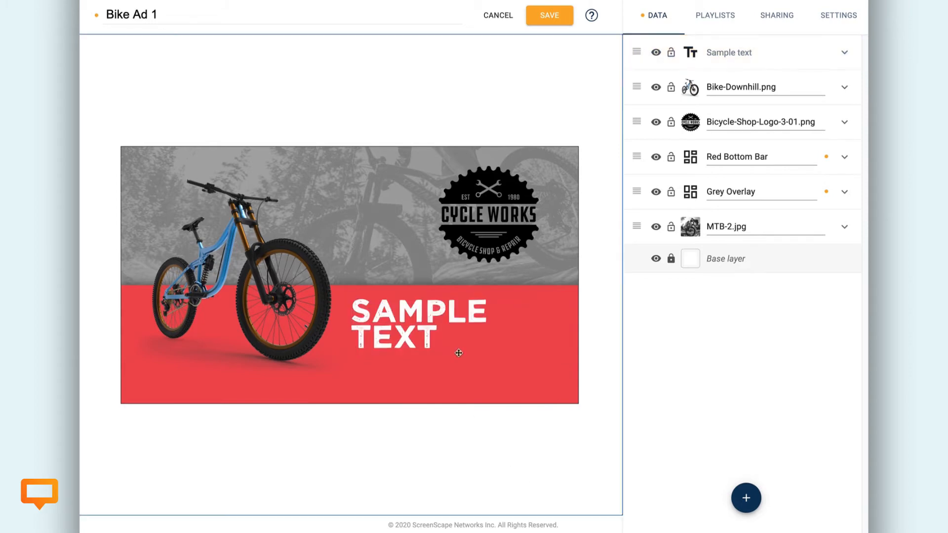
- Replace the sample text with "BIKE SALE" and fit its slightly smaller text box near the red bar's upper edge
drag(430, 340, 359, 312)
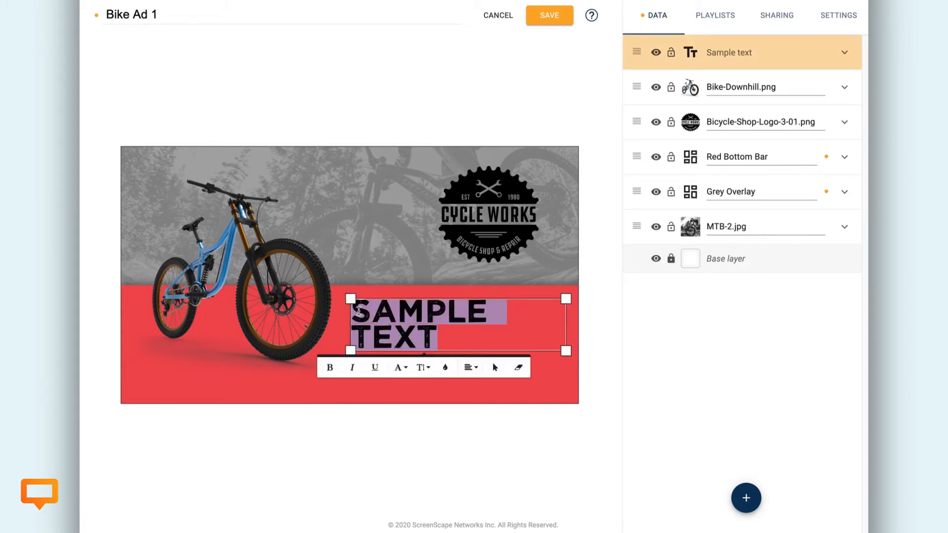
text(BIKE SAK)
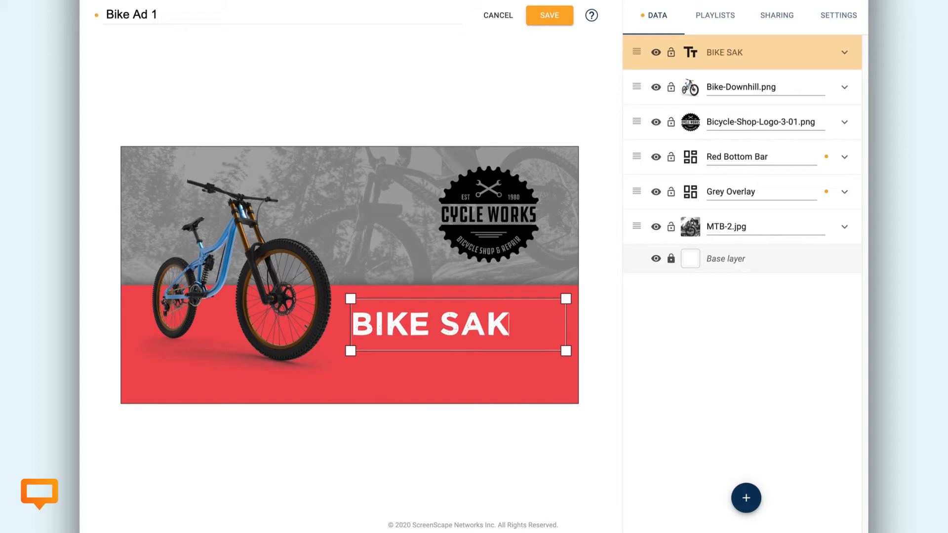
key(BackSpace)
text(LE)
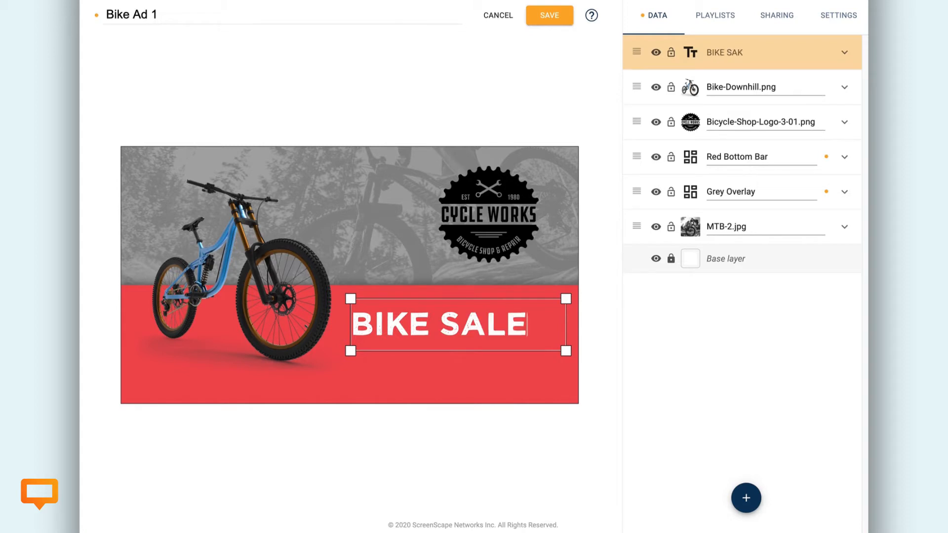
drag(564, 352, 546, 329)
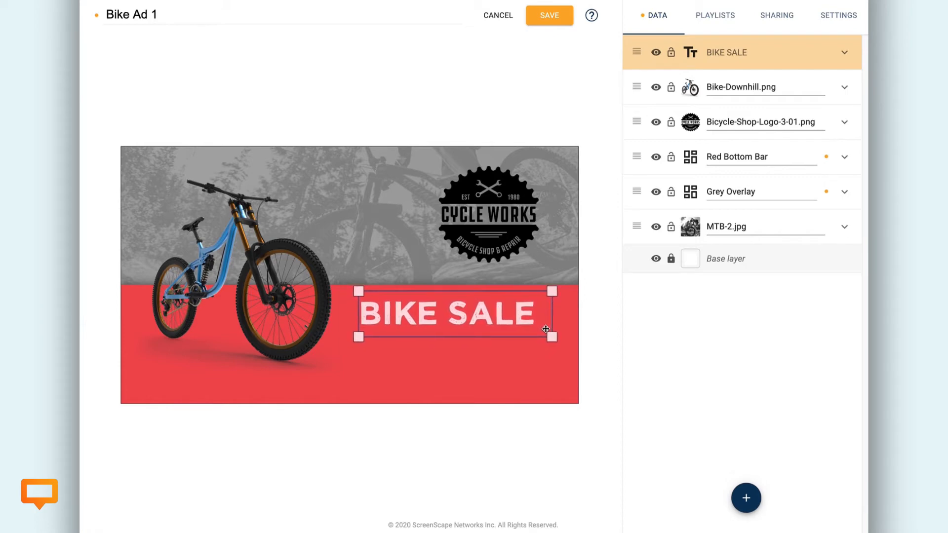
click(544, 468)
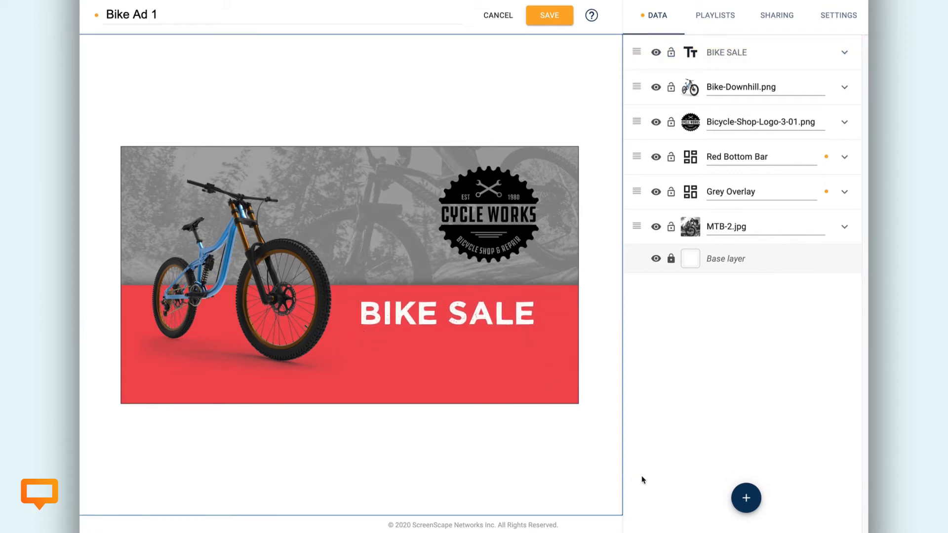
- Add a second text layer on the red bar below BIKE SALE and left-align its sample text
click(746, 497)
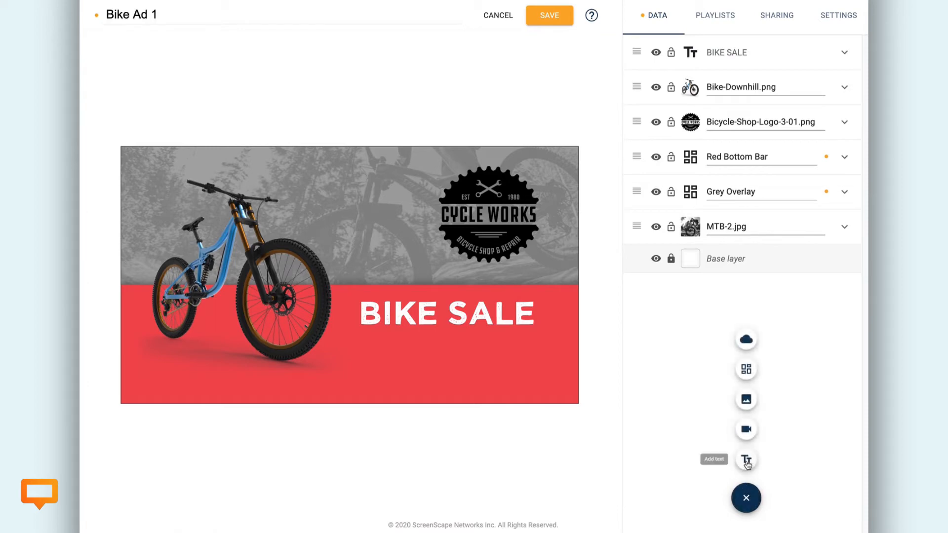
click(746, 459)
click(426, 199)
drag(498, 198, 521, 372)
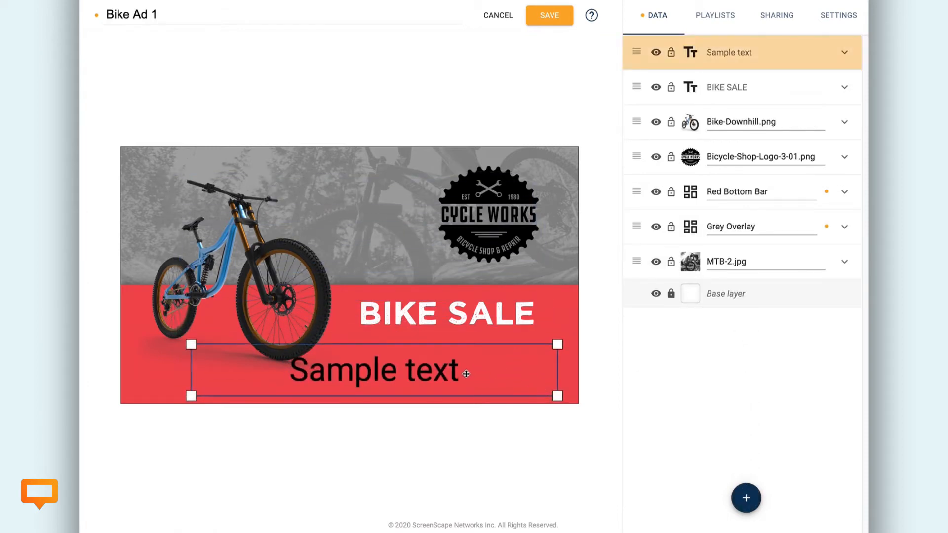
drag(459, 370, 290, 371)
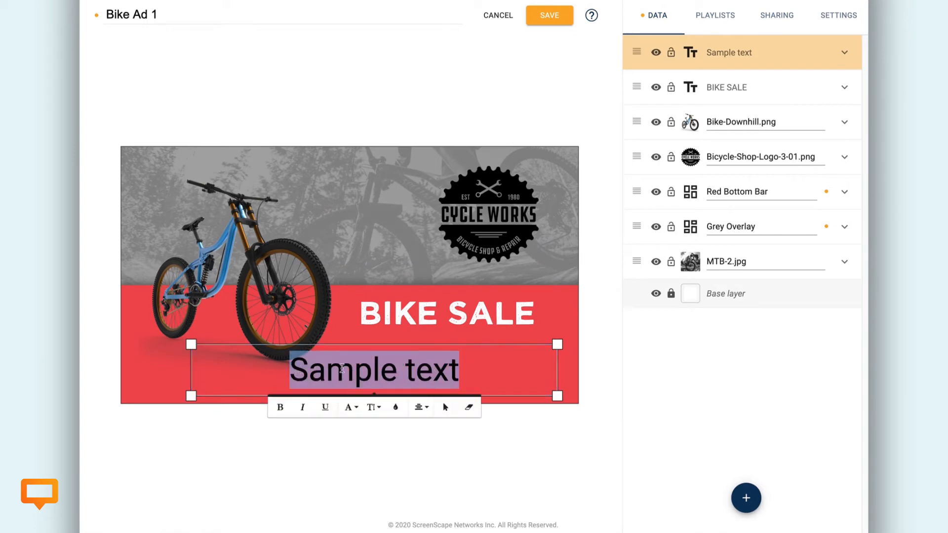
click(420, 406)
click(425, 426)
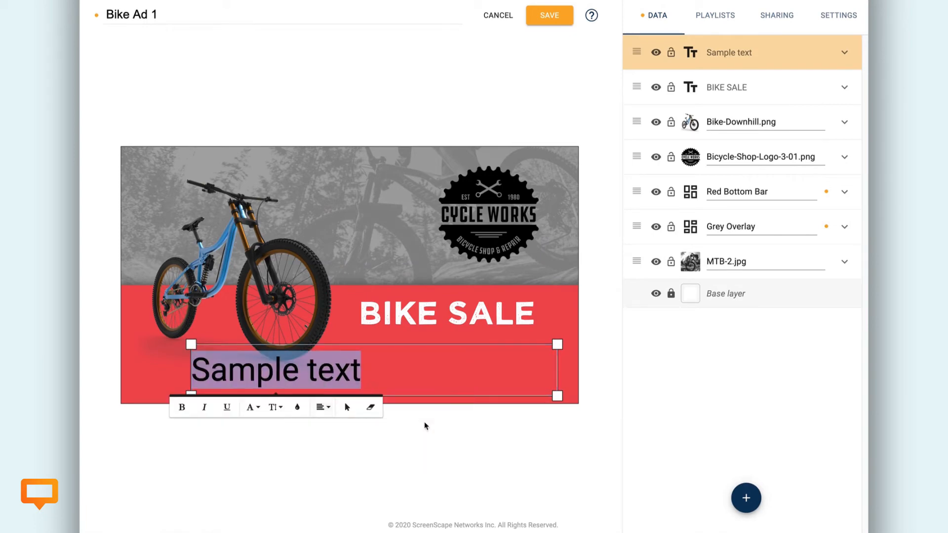
- Set the second text layer's font size to 22 and fit its narrower box directly below BIKE SALE
click(279, 408)
scroll(292, 317, up, 3)
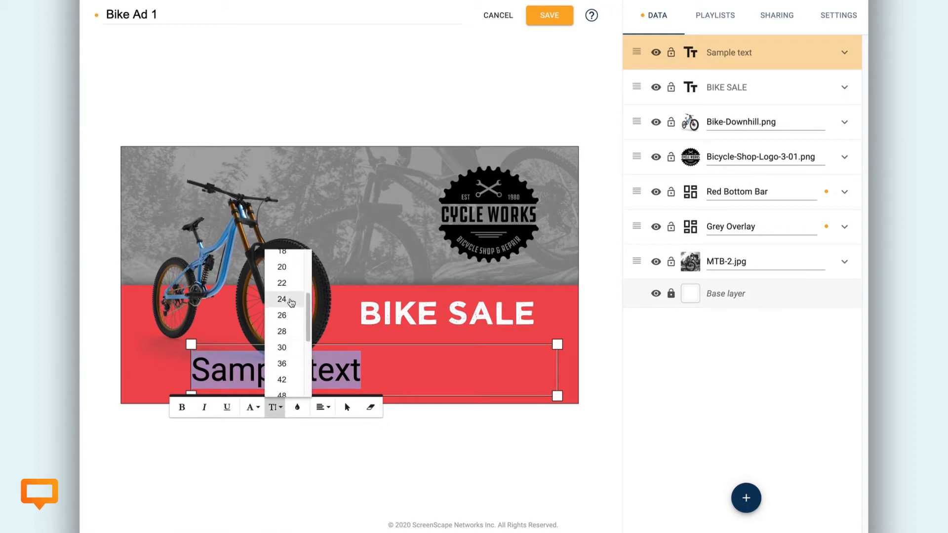
click(282, 283)
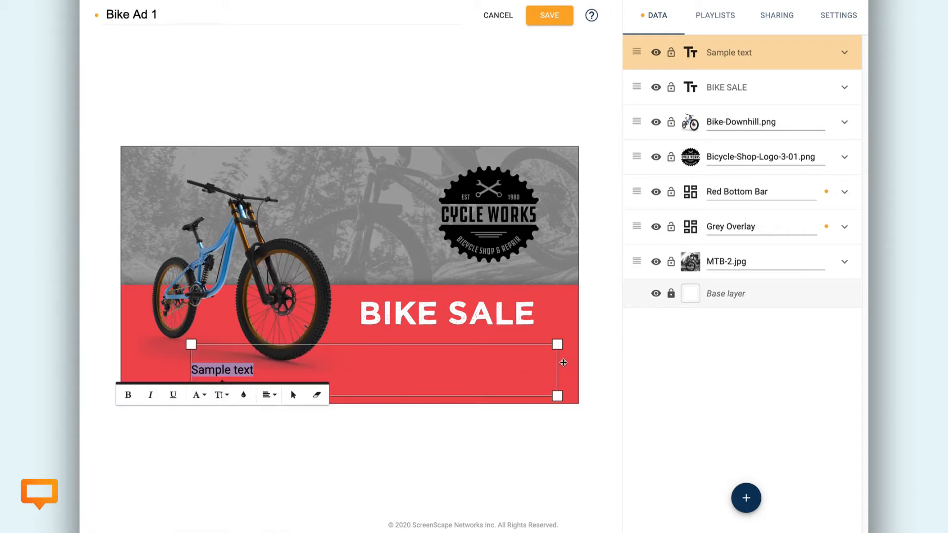
drag(557, 367, 431, 355)
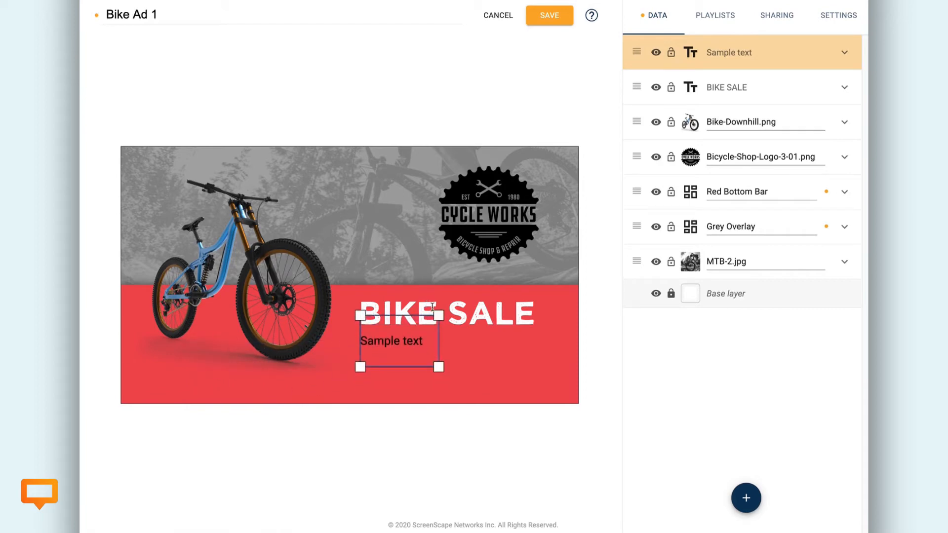
drag(439, 316, 441, 326)
drag(447, 370, 566, 373)
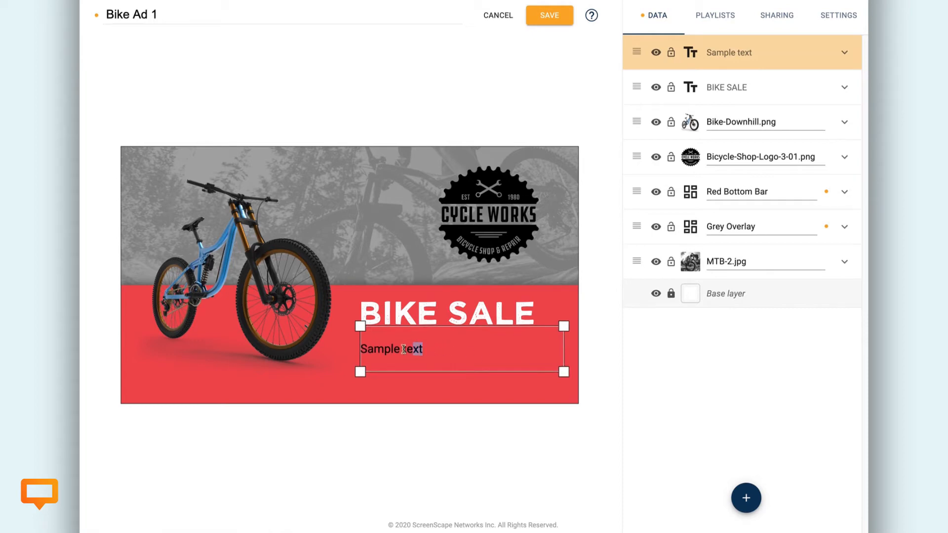
- Replace the sample text with "Clearance pricing on all 2020 bikes" and color it white
drag(413, 349, 360, 349)
text(Clearance  pricing on all 2020 bikes)
drag(545, 349, 366, 345)
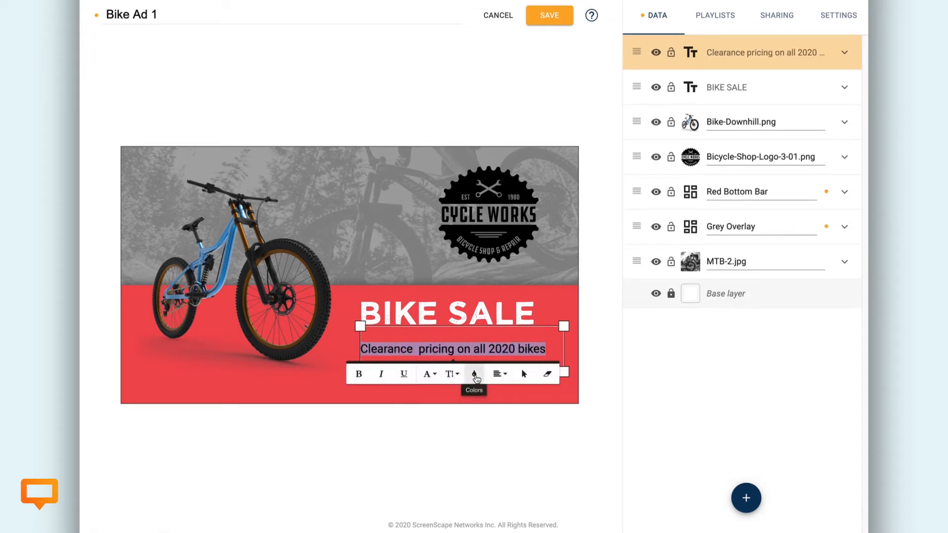
click(474, 373)
click(563, 460)
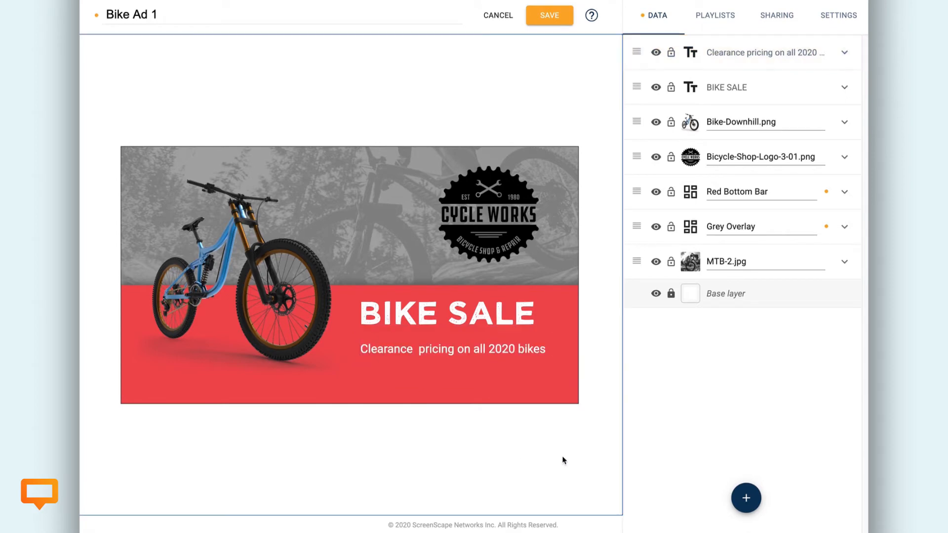
- Remove the extra space after "Clearance" and adjust the text box so the line sits closer to BIKE SALE
click(421, 348)
key(BackSpace)
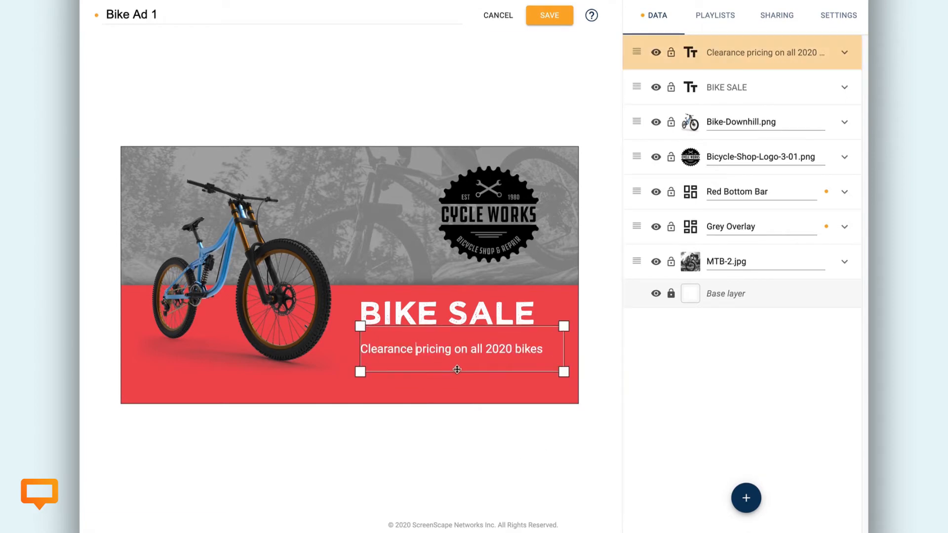
mouse_move(562, 363)
mouse_down()
mouse_move(555, 351)
mouse_move(552, 375)
mouse_up()
click(522, 477)
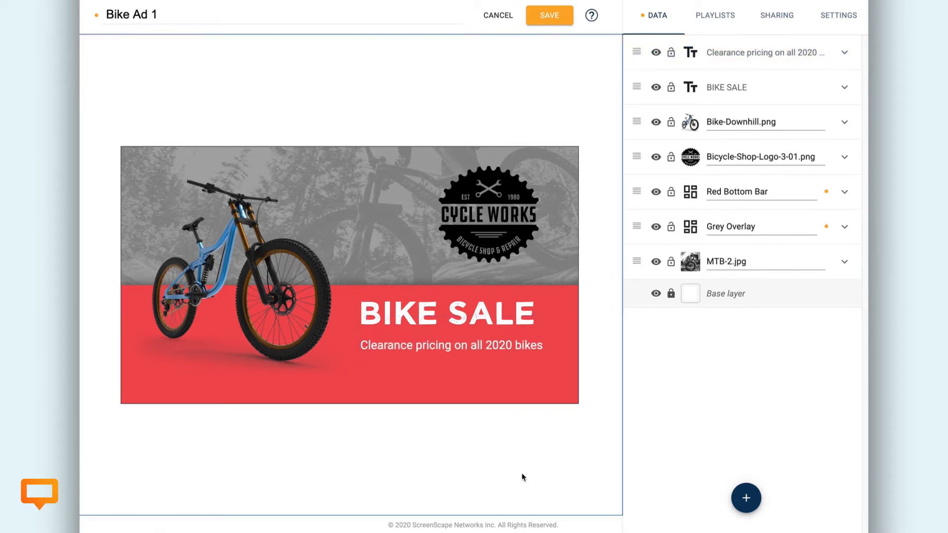
- Break the clearance text into two lines before "all 2020 bikes" and align its box under BIKE SALE
click(472, 349)
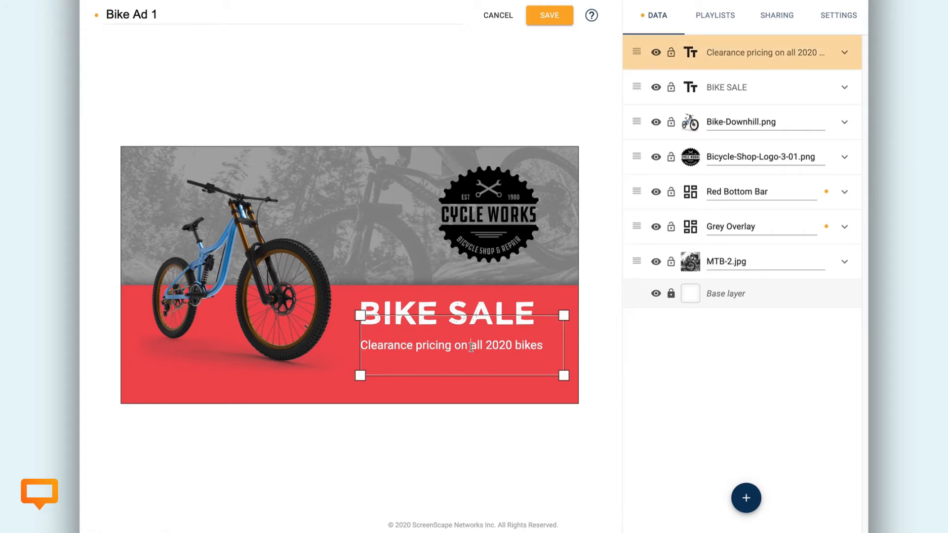
key(Return)
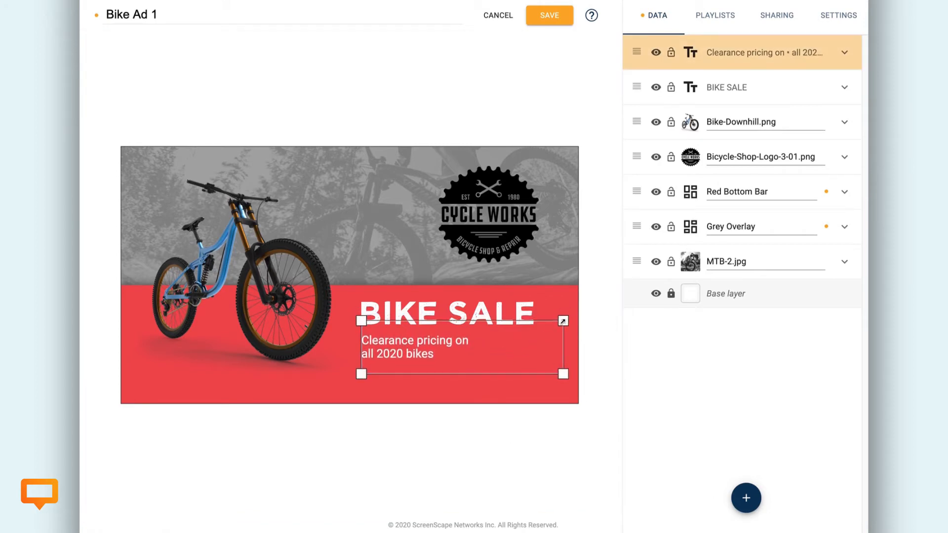
click(534, 447)
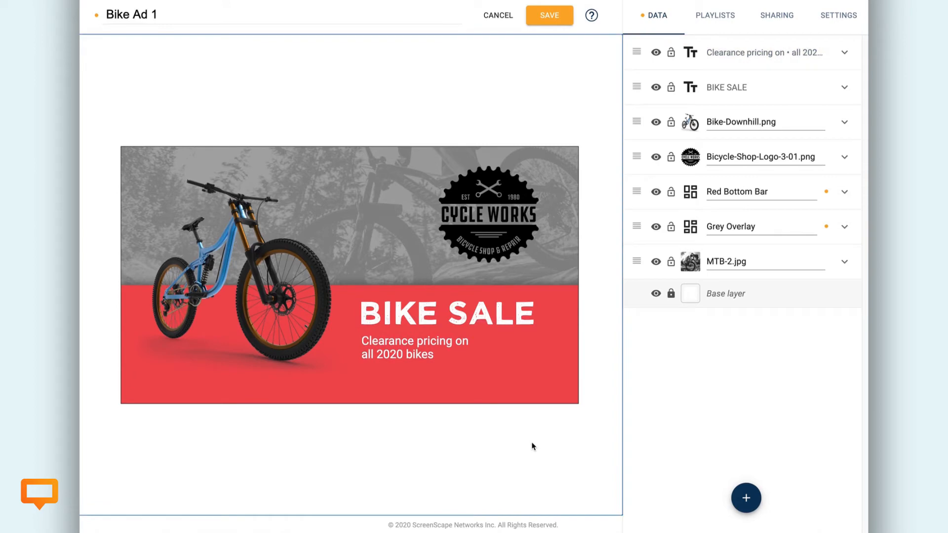
- Add a Line Height of 144 to the clearance text layer and nudge its box into place under BIKE SALE
click(439, 344)
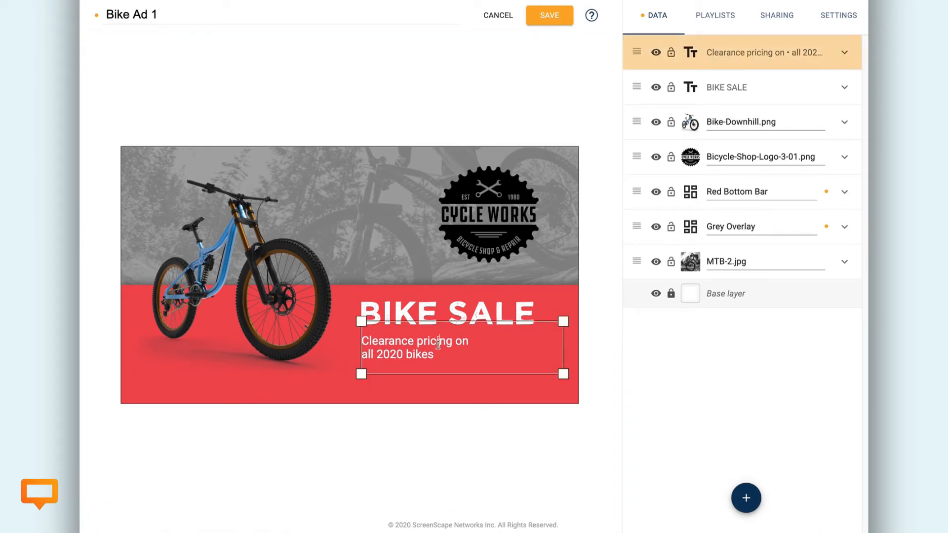
click(845, 53)
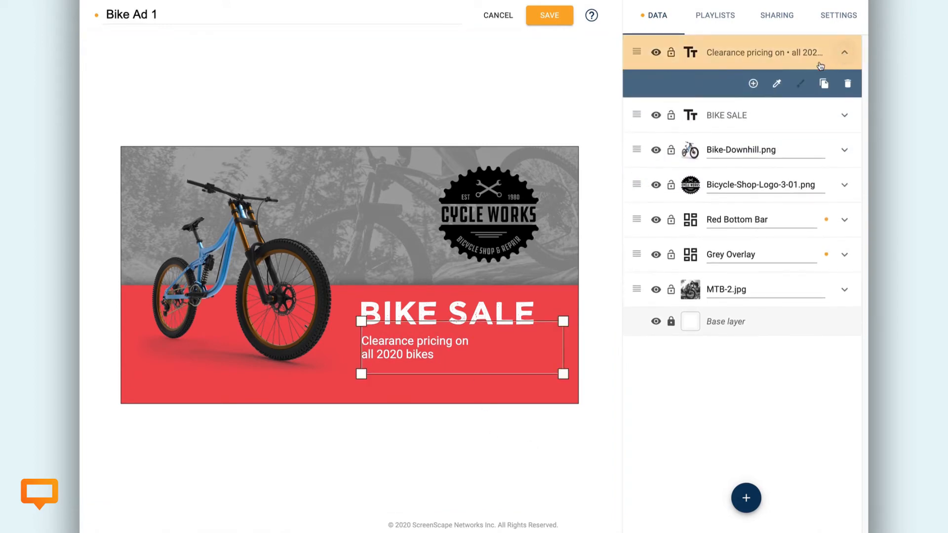
click(753, 84)
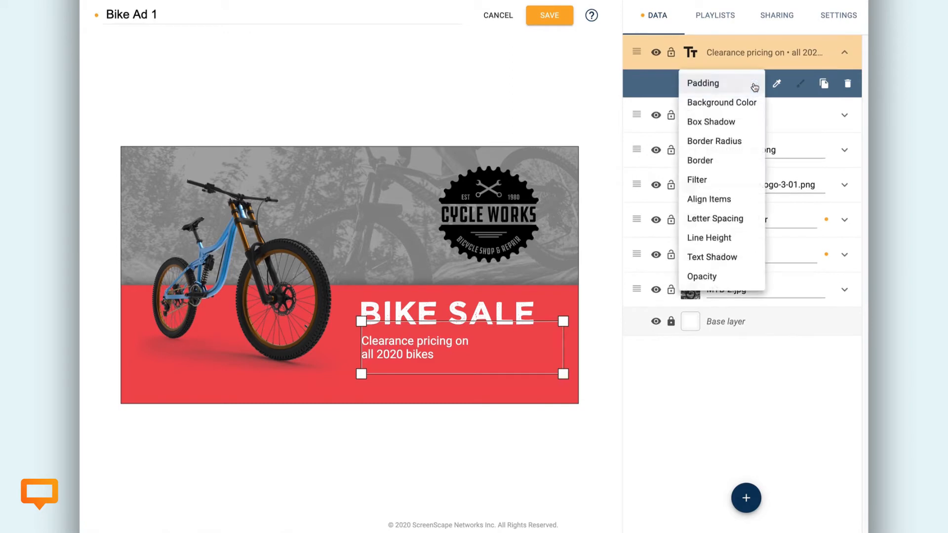
click(715, 238)
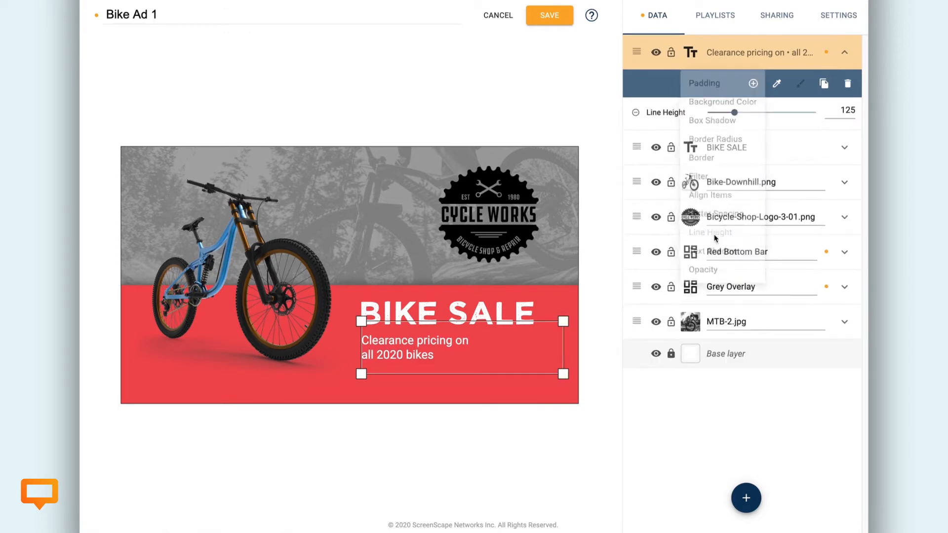
drag(736, 114, 738, 112)
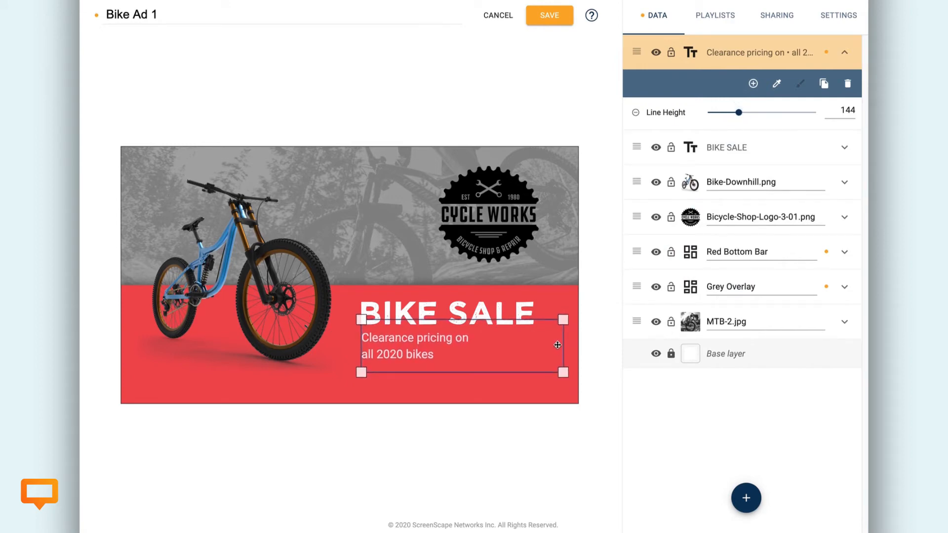
click(552, 468)
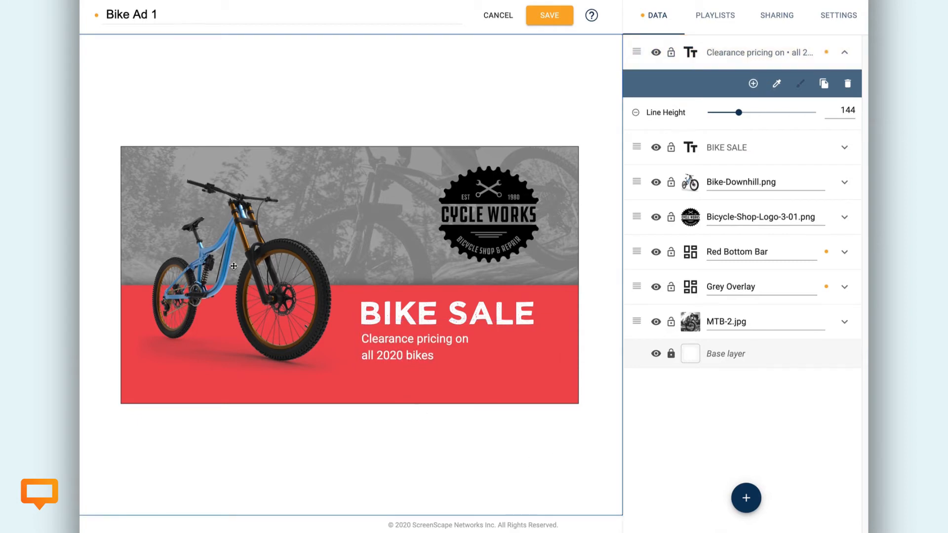
- Enlarge the Bike-Downhill.png image slightly, reposition it beside the sale text and save the ad
click(308, 198)
drag(351, 163, 370, 152)
drag(278, 255, 274, 261)
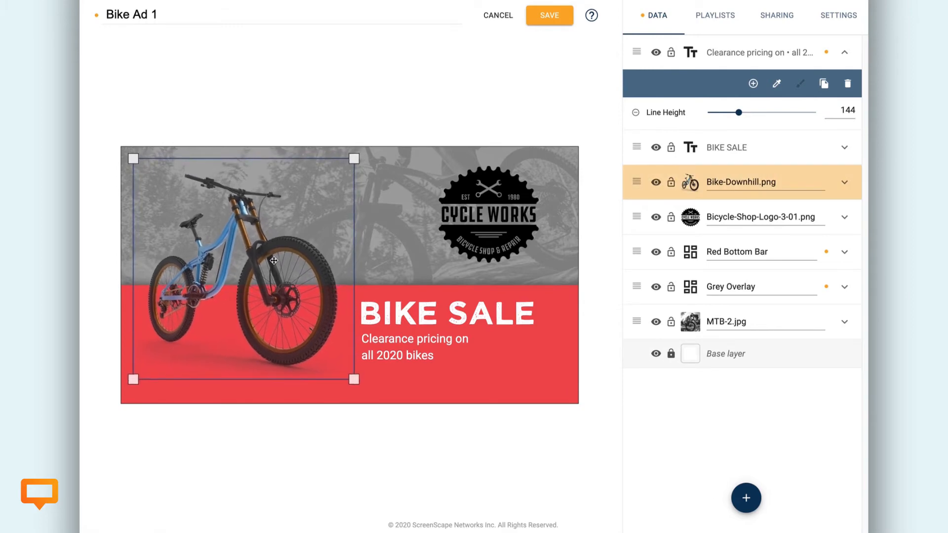
click(466, 502)
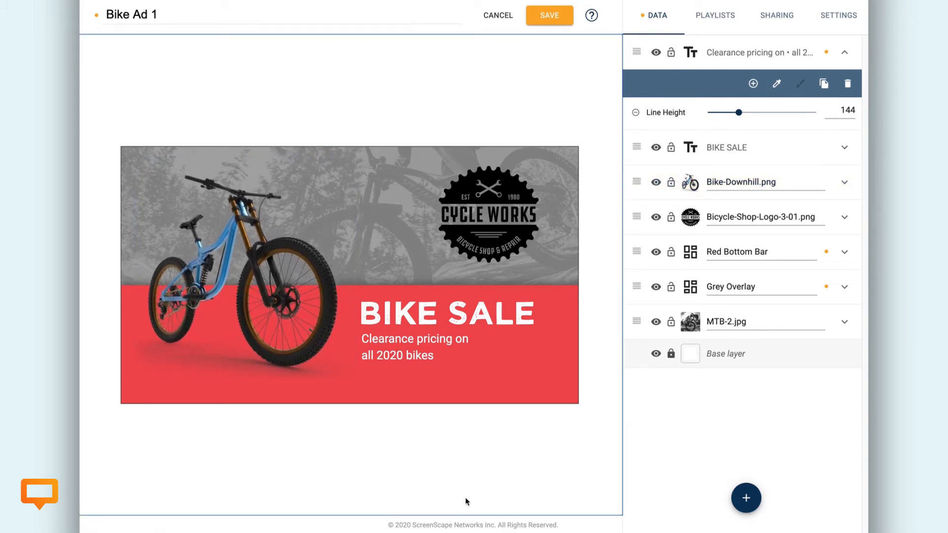
click(550, 16)
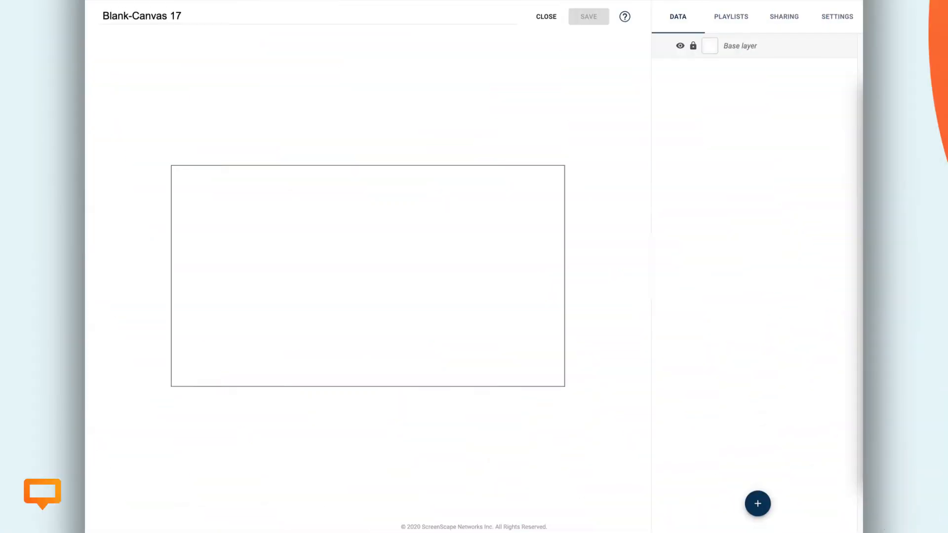
- Add the workshop photo Untitled-1.jpg to Blank-Canvas 17 and enlarge it to fill the whole canvas
drag(928, 158, 734, 141)
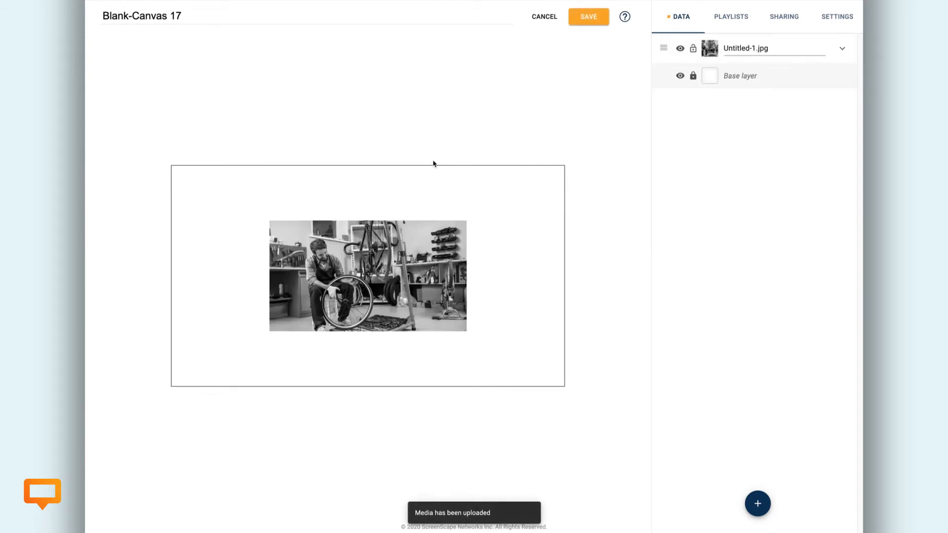
drag(436, 258, 338, 203)
drag(368, 275, 538, 392)
click(543, 391)
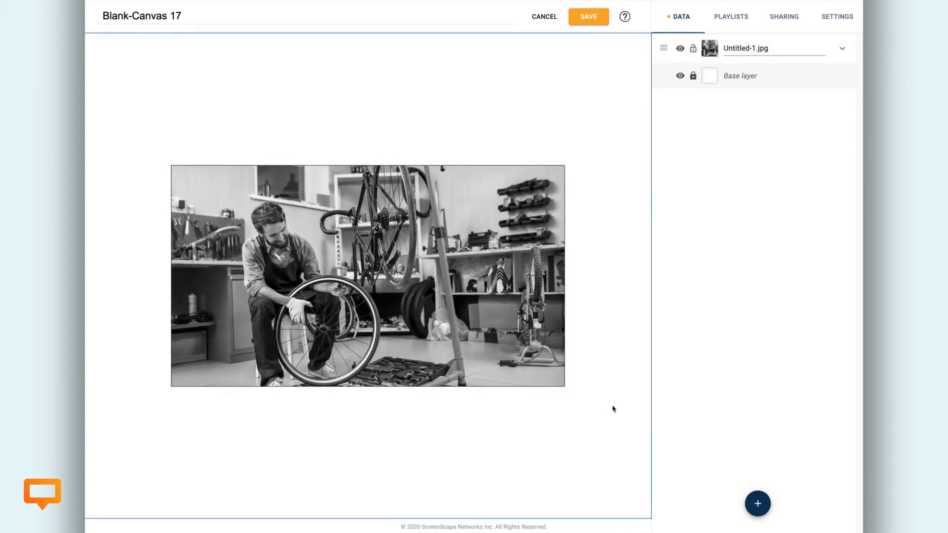
- Add a shape layer above the workshop photo and set its background color to white (FFFFFF)
click(759, 501)
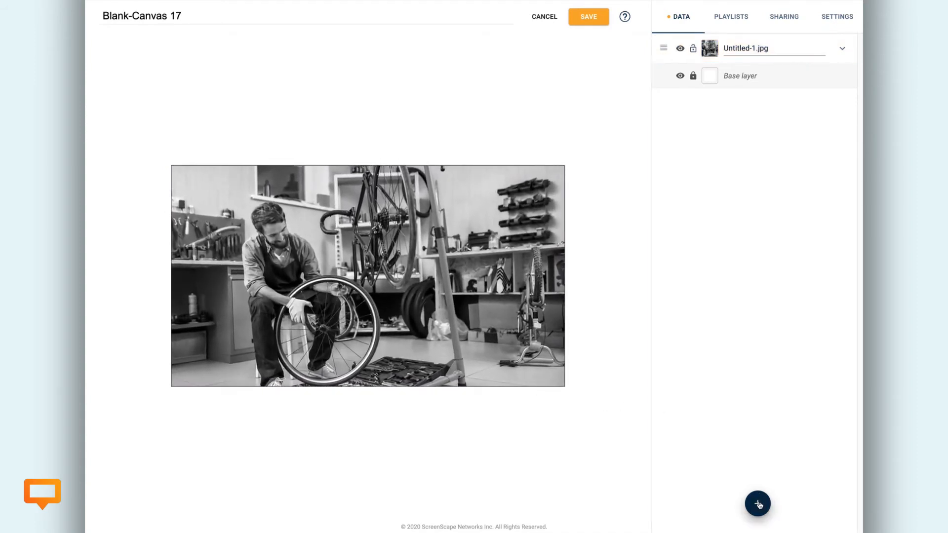
click(758, 393)
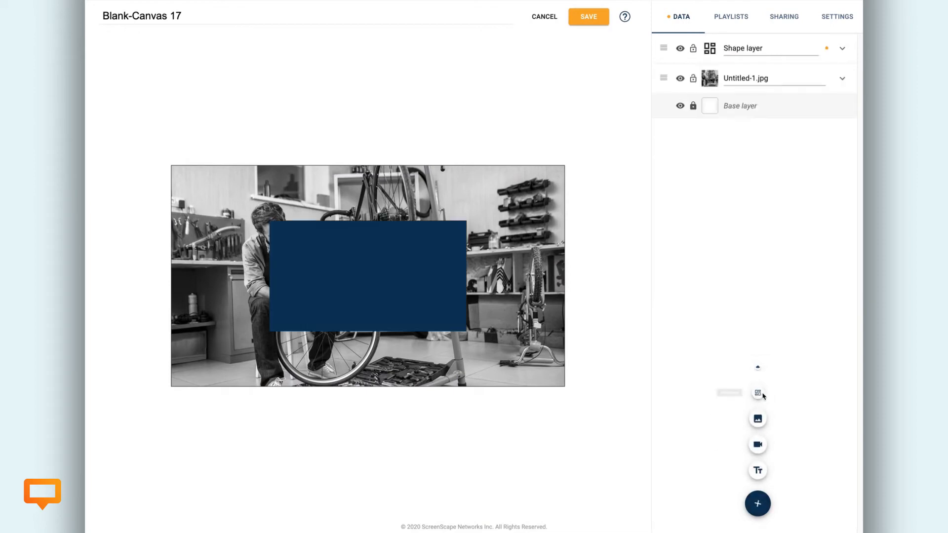
click(841, 49)
click(740, 101)
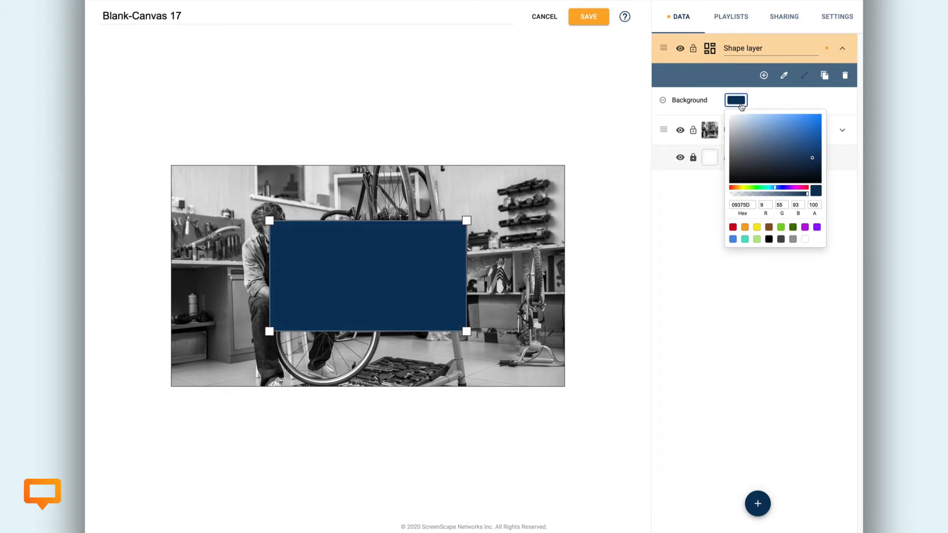
click(804, 240)
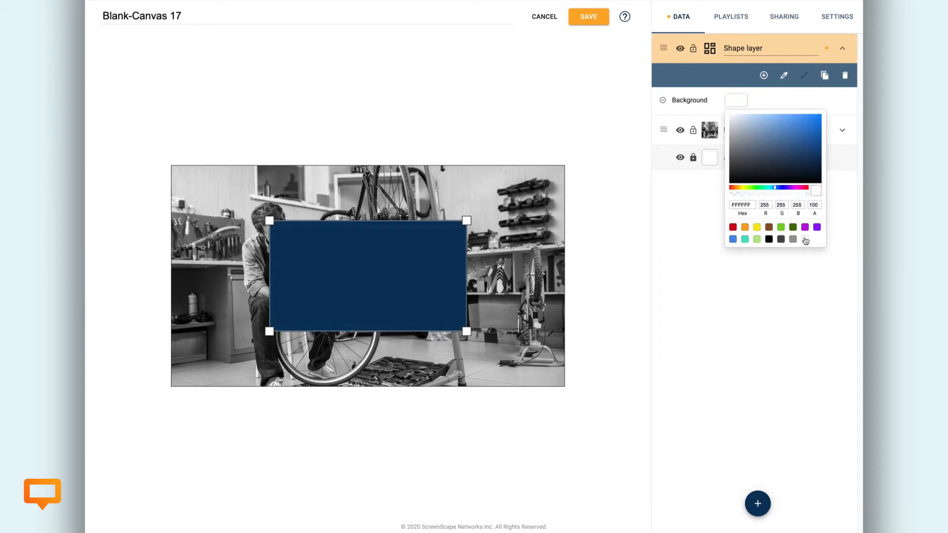
click(740, 323)
- Move and resize the white shape into a full-height panel covering about the right quarter of the canvas
drag(417, 276, 521, 217)
drag(382, 272, 459, 407)
click(459, 408)
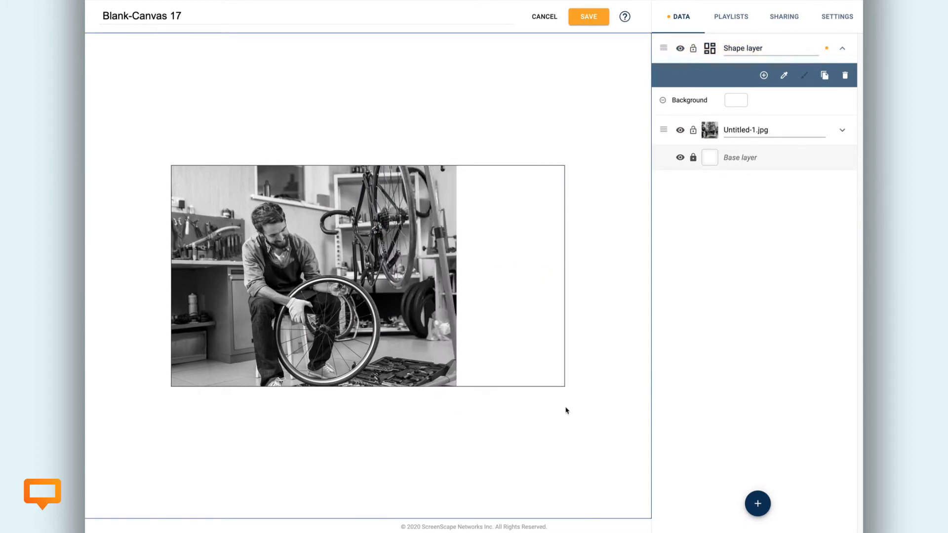
- Add a black box shadow with a 7 px blur radius to the white shape layer
click(764, 75)
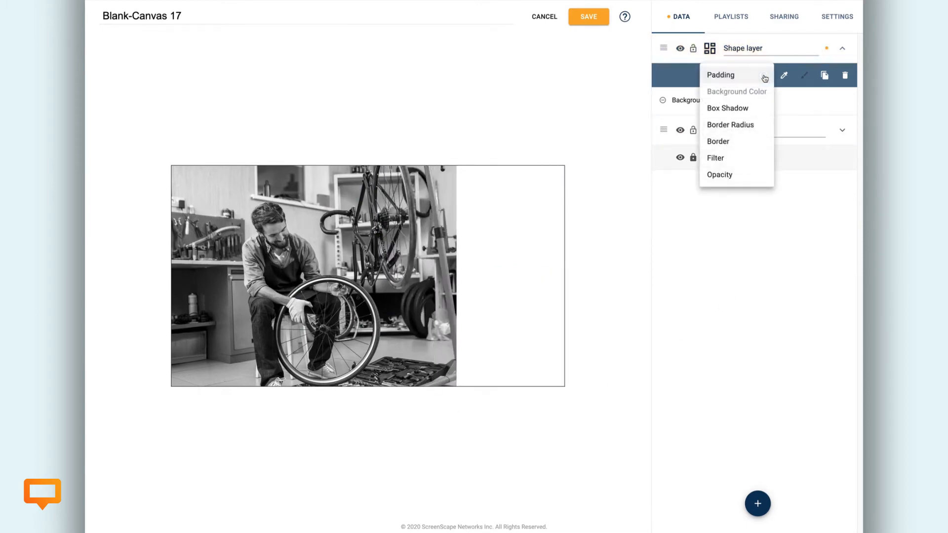
click(743, 110)
click(739, 192)
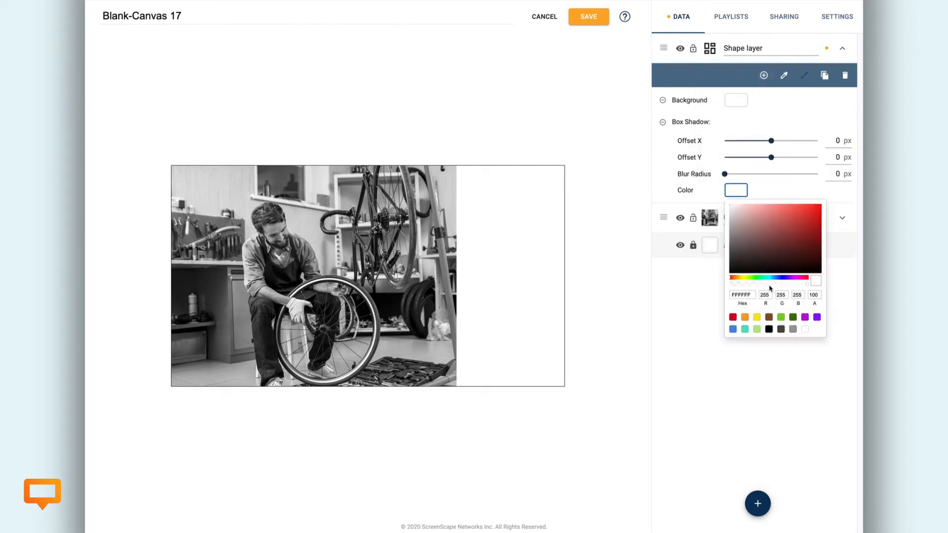
click(769, 331)
click(725, 349)
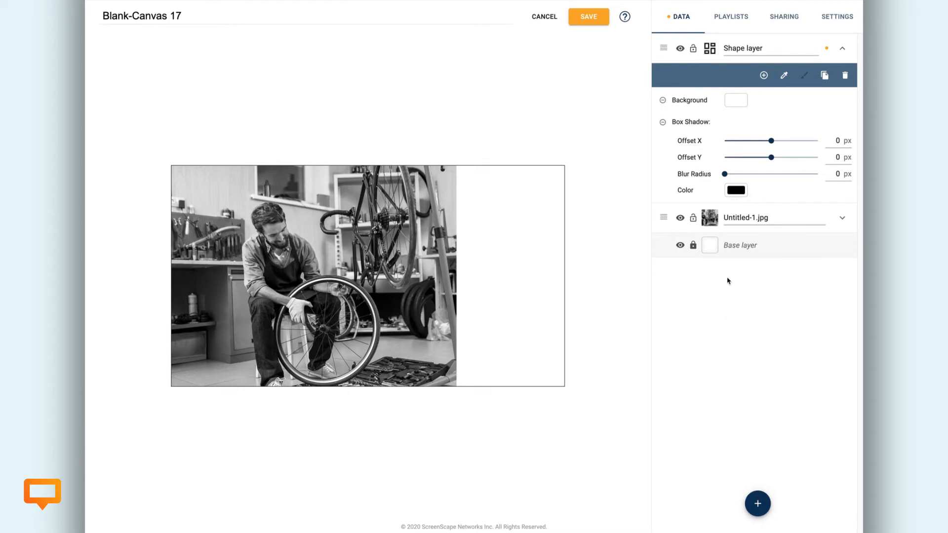
drag(725, 174, 732, 174)
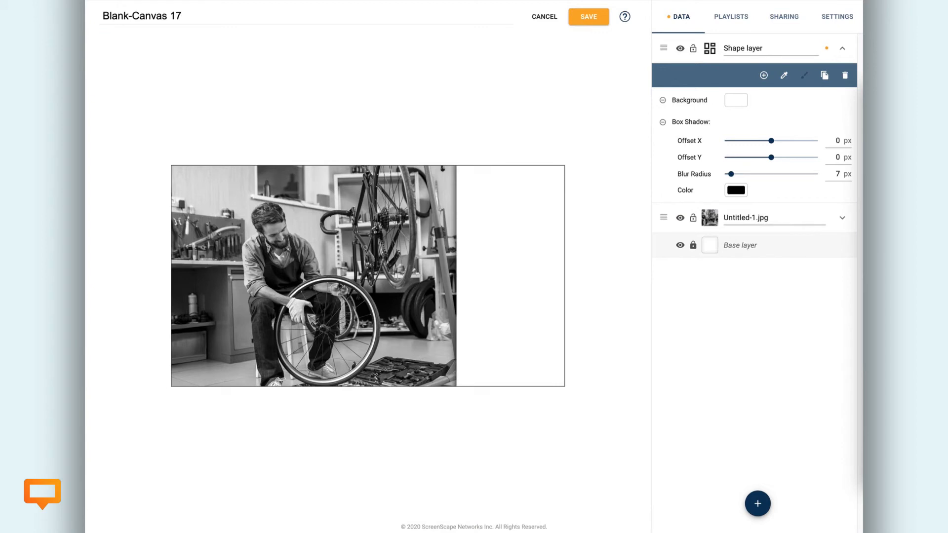
- Upload the Bicycle Shop Logo-3-01.png file and fit the logo into the upper part of the white panel
drag(862, 99, 755, 85)
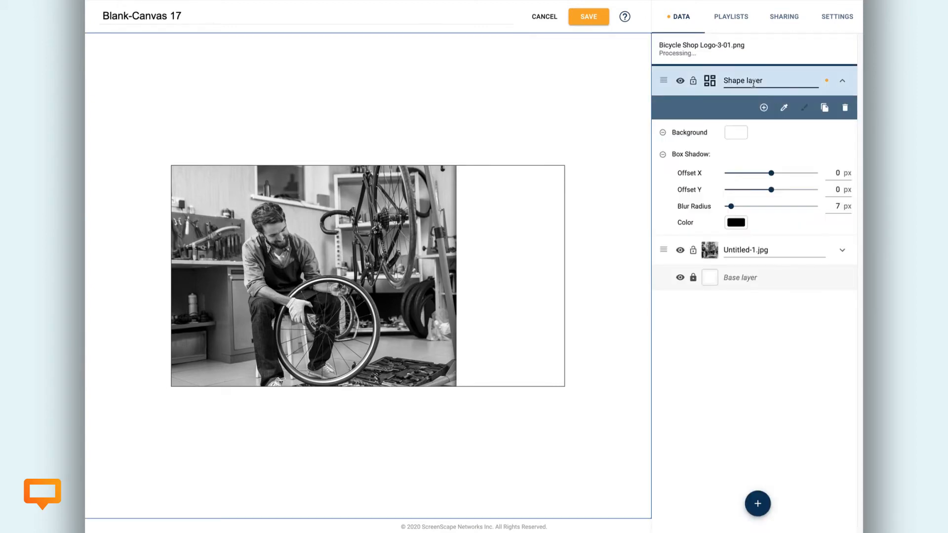
drag(399, 258, 520, 232)
drag(558, 195, 525, 198)
click(515, 222)
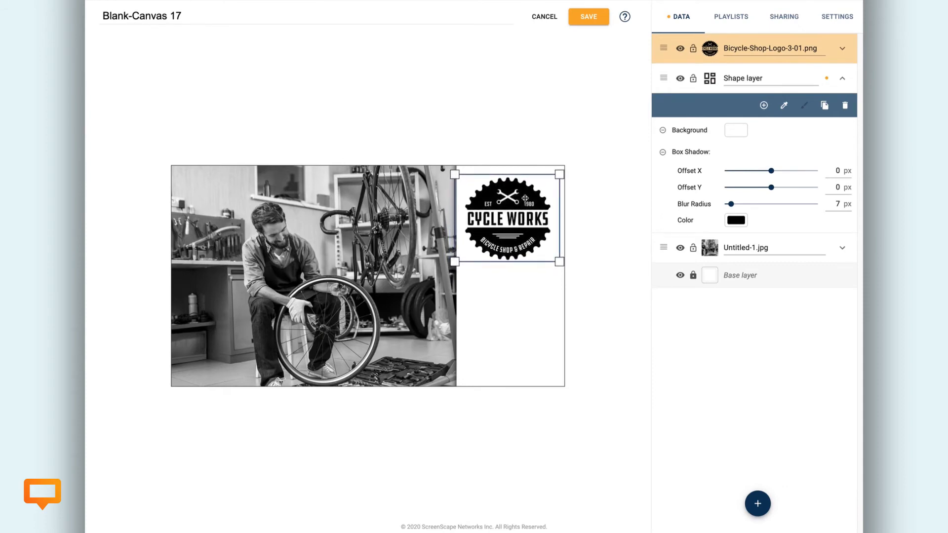
- Delete the Bicycle-Shop-Logo-3-01.png layer from the canvas
click(842, 48)
click(845, 76)
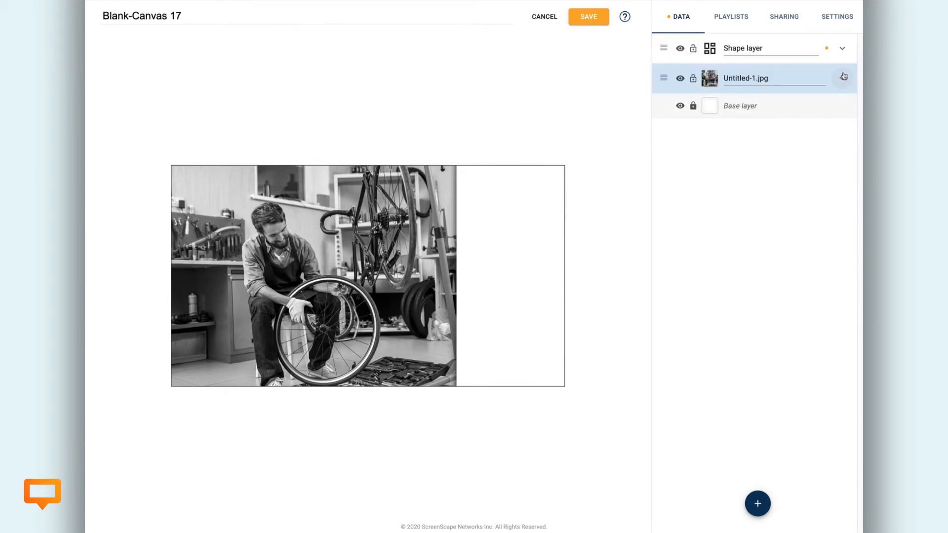
- Add the Bicycle-Shop-Logo-3-01 image from the media library and place it in the upper part of the white panel
click(758, 504)
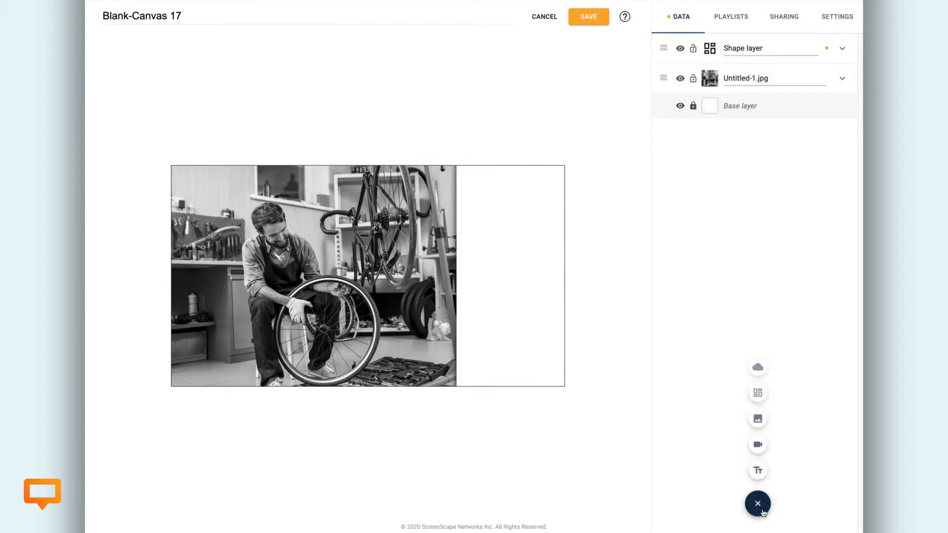
click(759, 420)
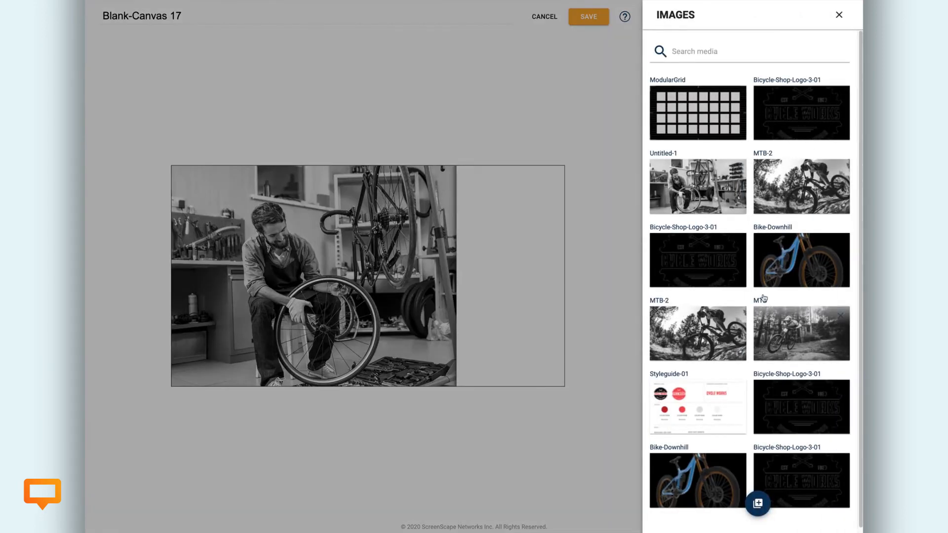
click(799, 124)
drag(407, 246, 530, 207)
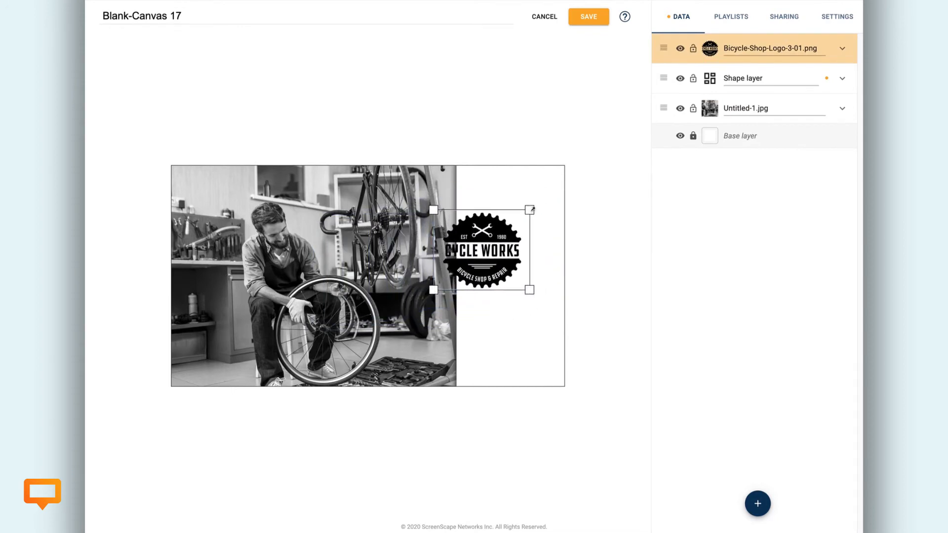
drag(502, 247, 531, 220)
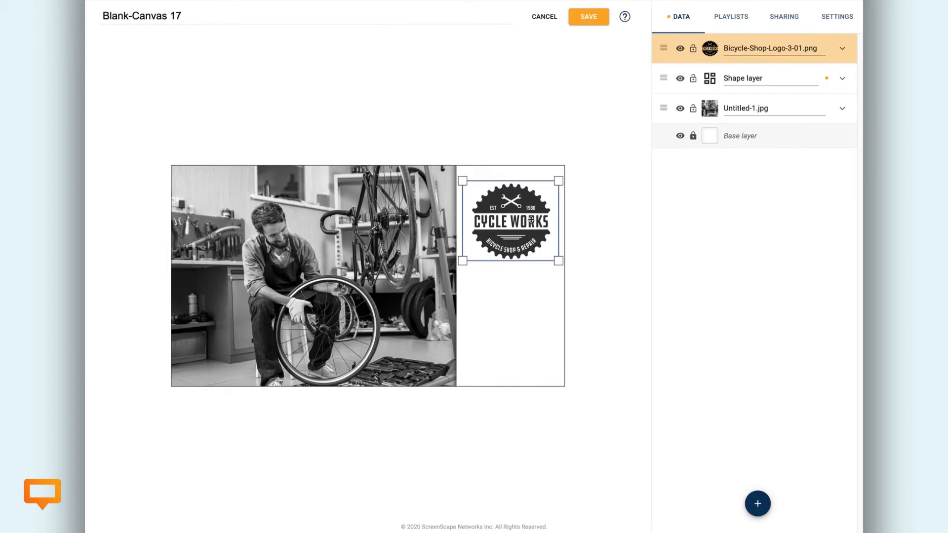
click(609, 214)
- Add a text layer reading "Your local bike shop since 1980" below the logo
click(756, 501)
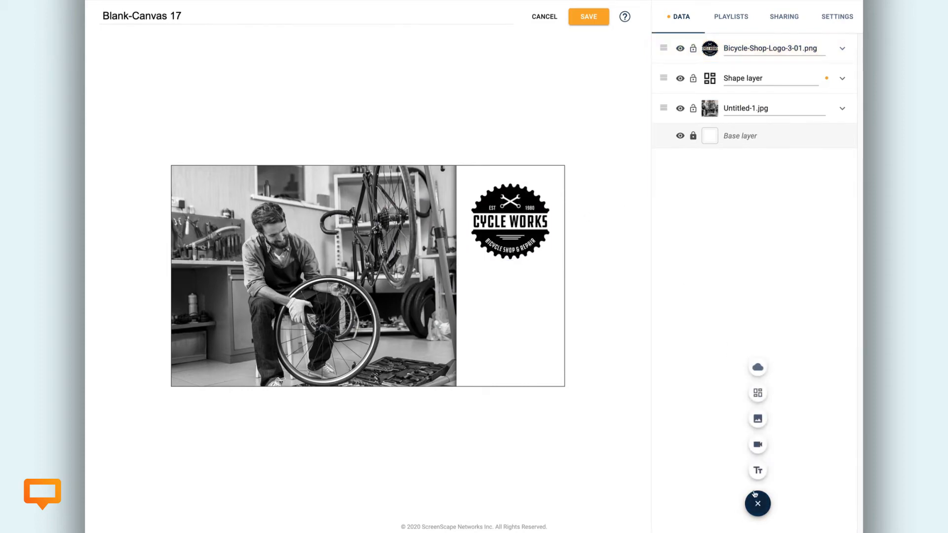
click(758, 470)
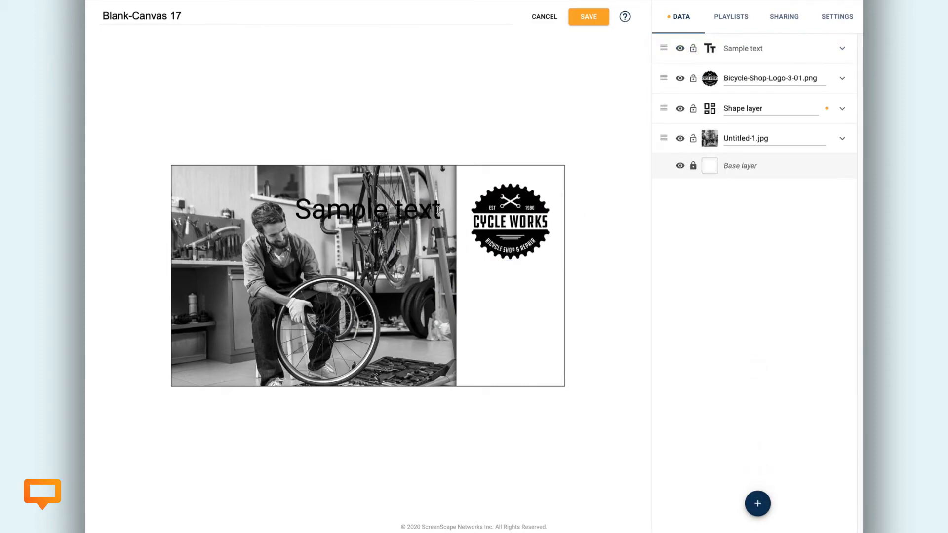
click(479, 226)
drag(526, 232, 555, 336)
drag(548, 298, 401, 296)
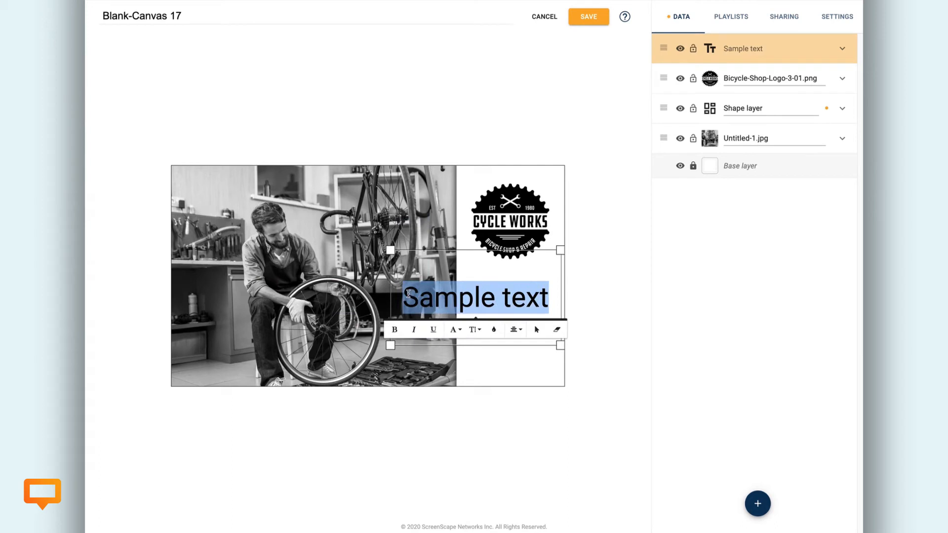
text(Your local bike shop since)
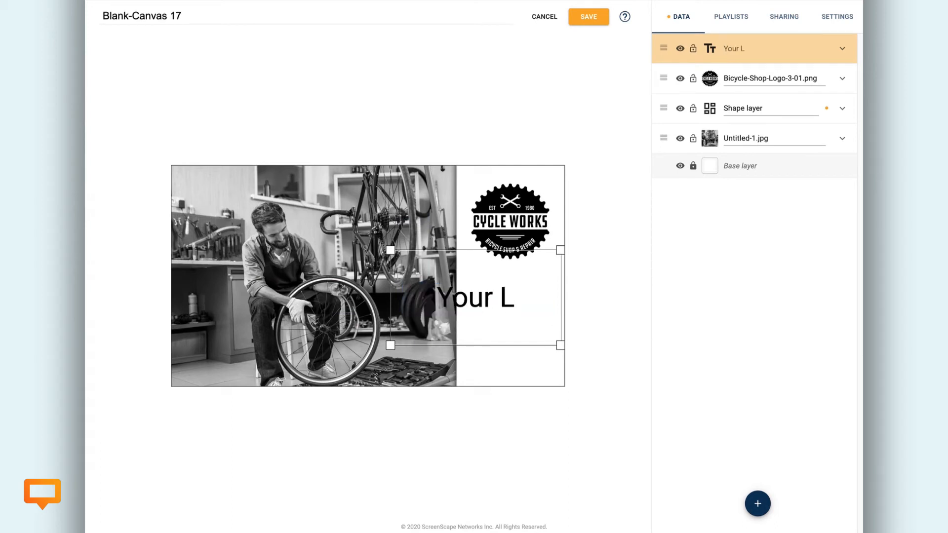
text( 1980)
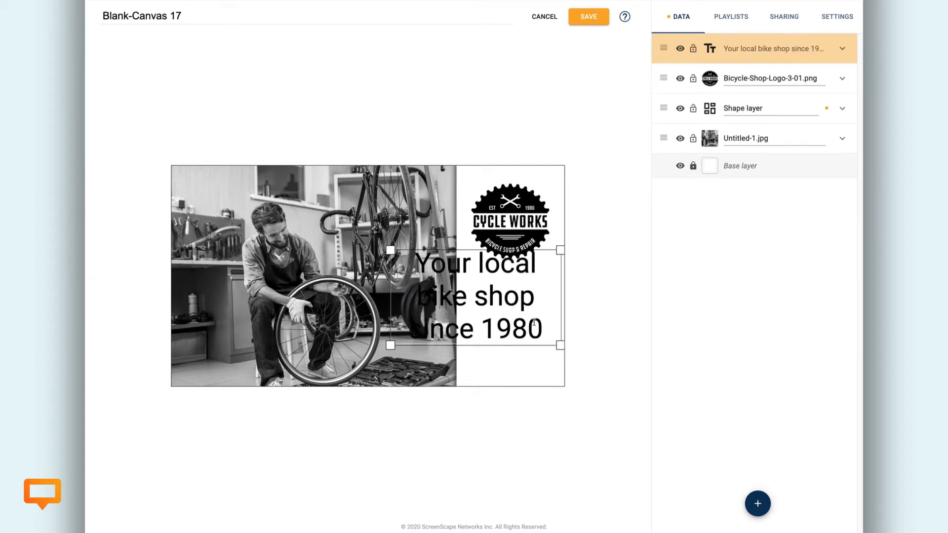
- Reduce the tagline's font size and narrow its text box to fit on two lines inside the white panel under the logo
drag(539, 325, 415, 262)
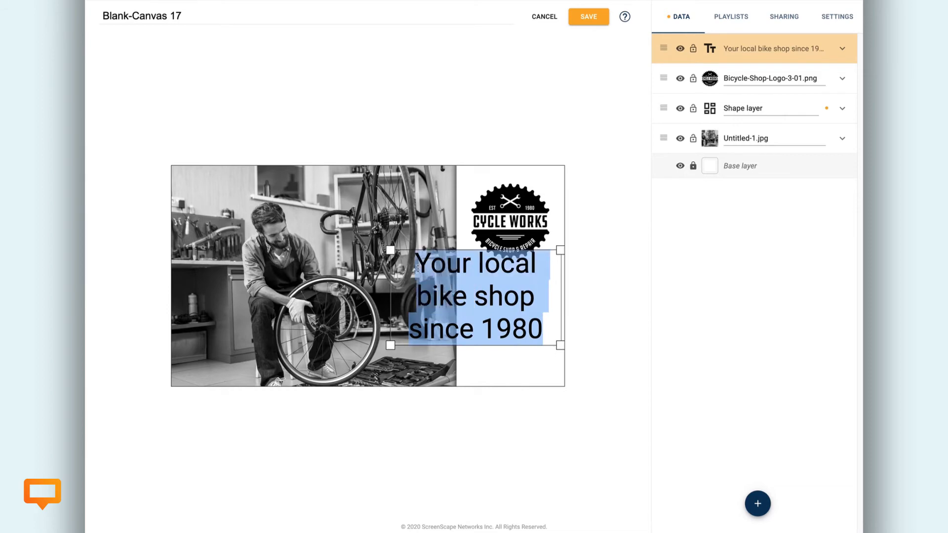
click(474, 361)
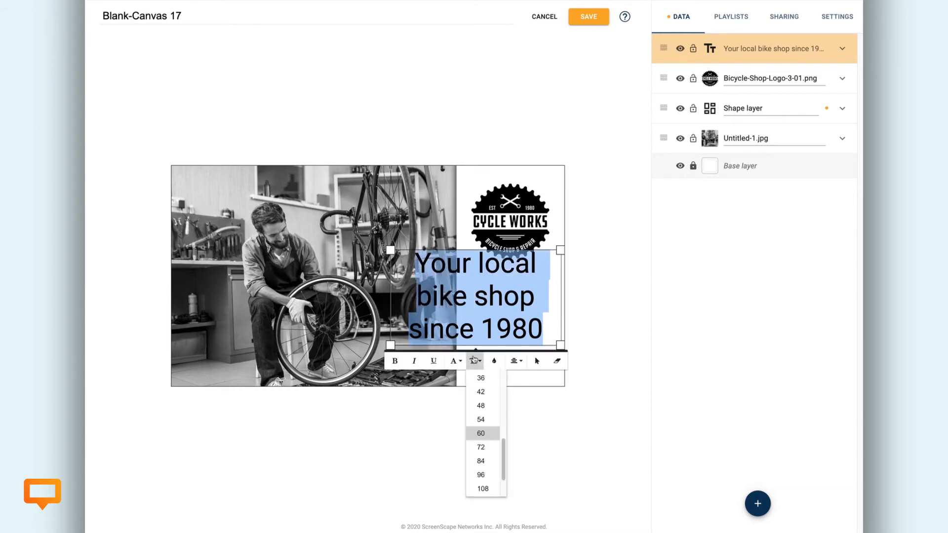
scroll(487, 420, up, 3)
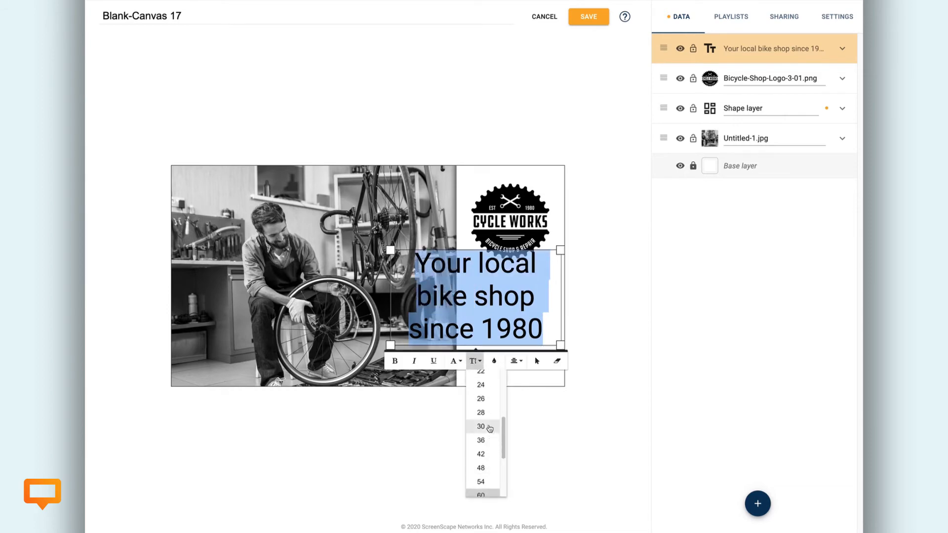
click(486, 379)
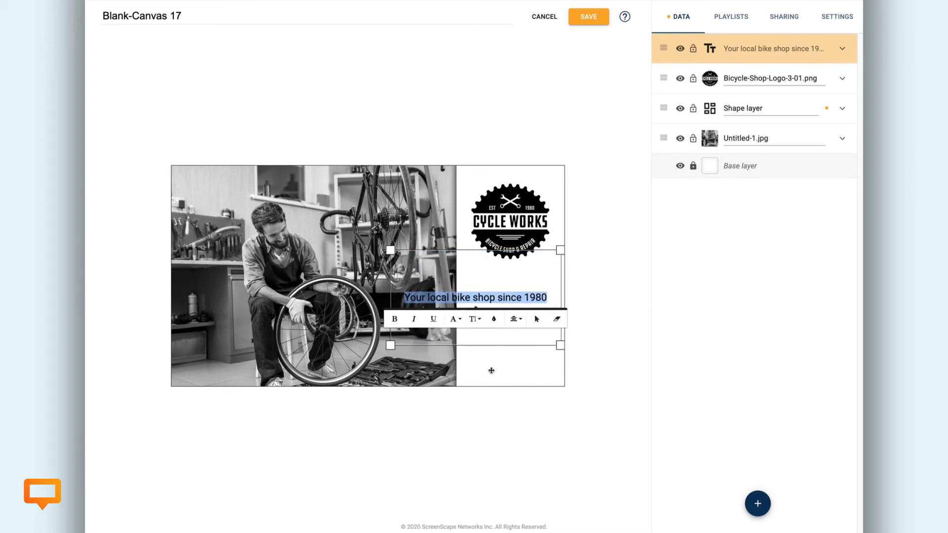
drag(559, 293, 541, 333)
click(623, 379)
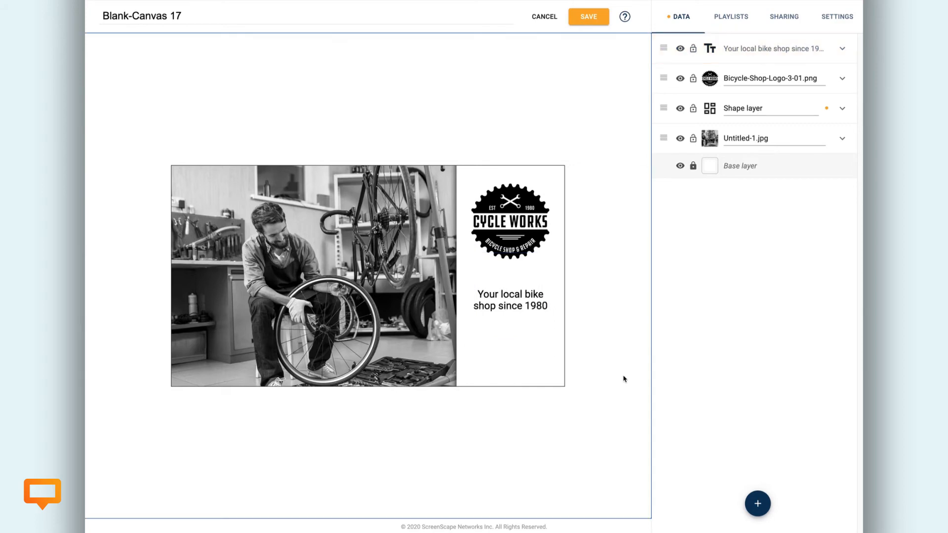
- Change the tagline's text color to hex F04D52
click(543, 306)
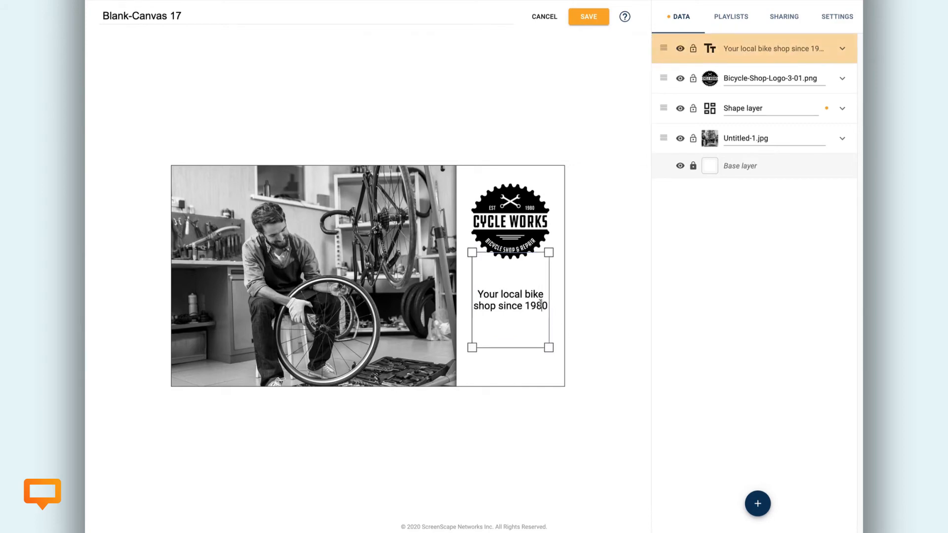
drag(486, 296, 548, 307)
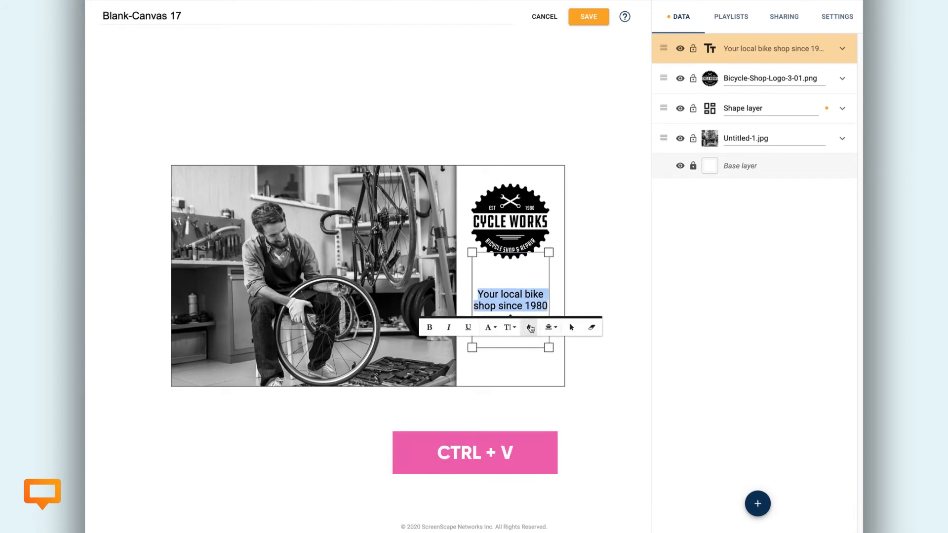
click(531, 328)
drag(478, 424, 464, 425)
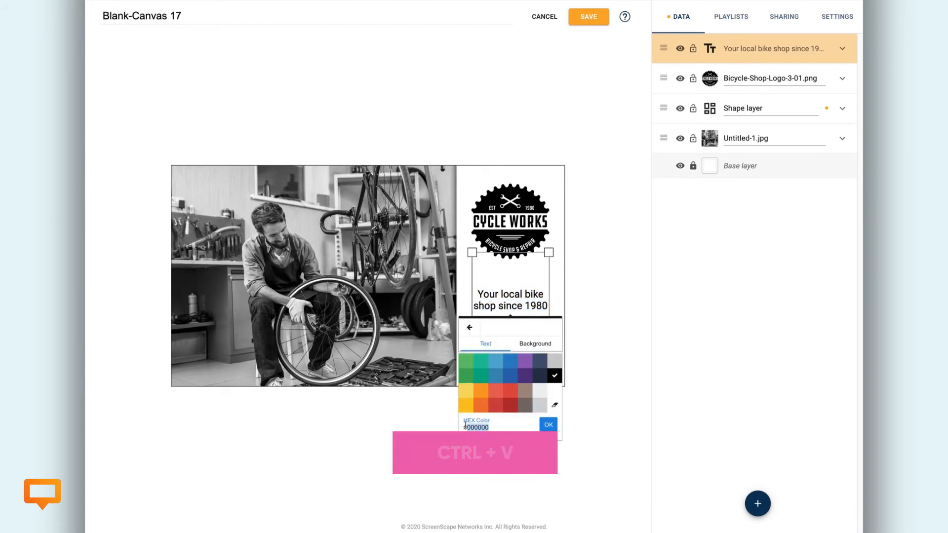
text(F04D52)
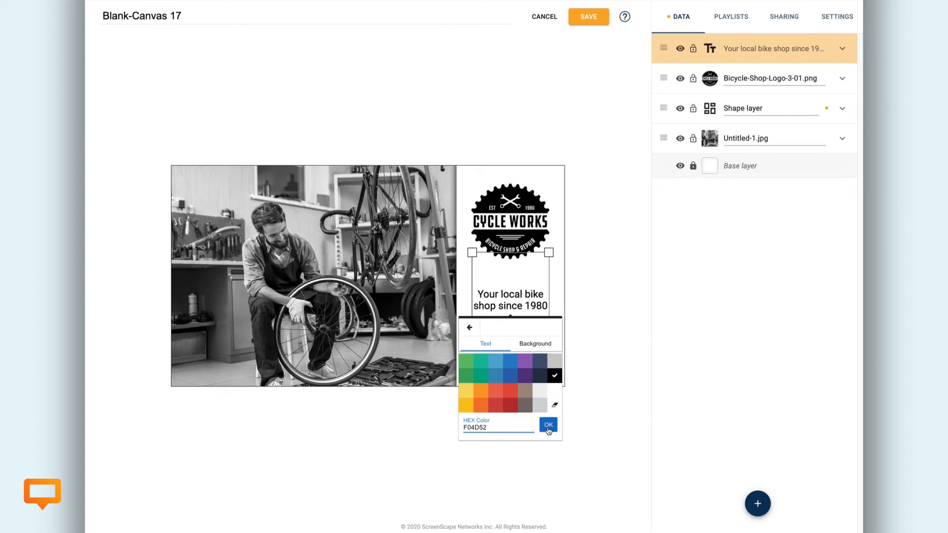
click(549, 427)
click(552, 462)
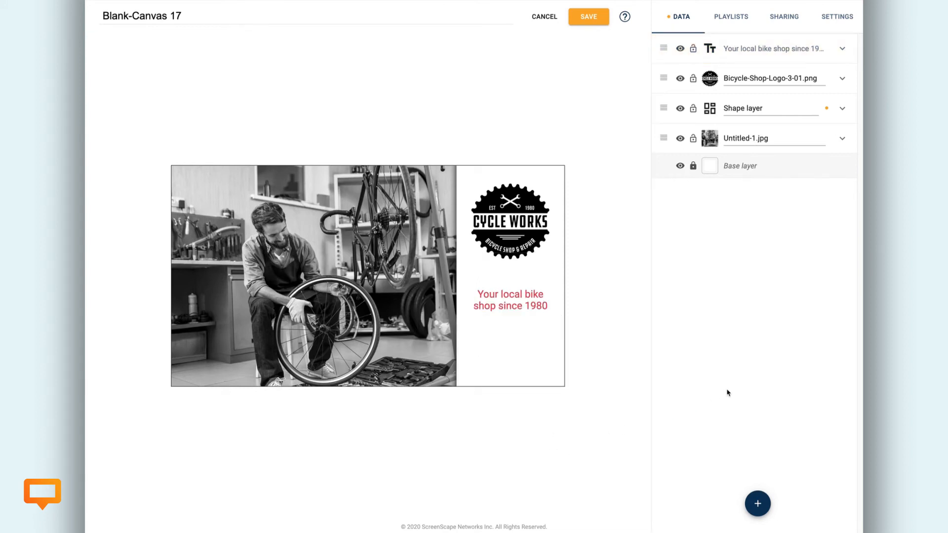
- Add a shape layer with a black background and stretch it to cover the whole canvas
click(759, 505)
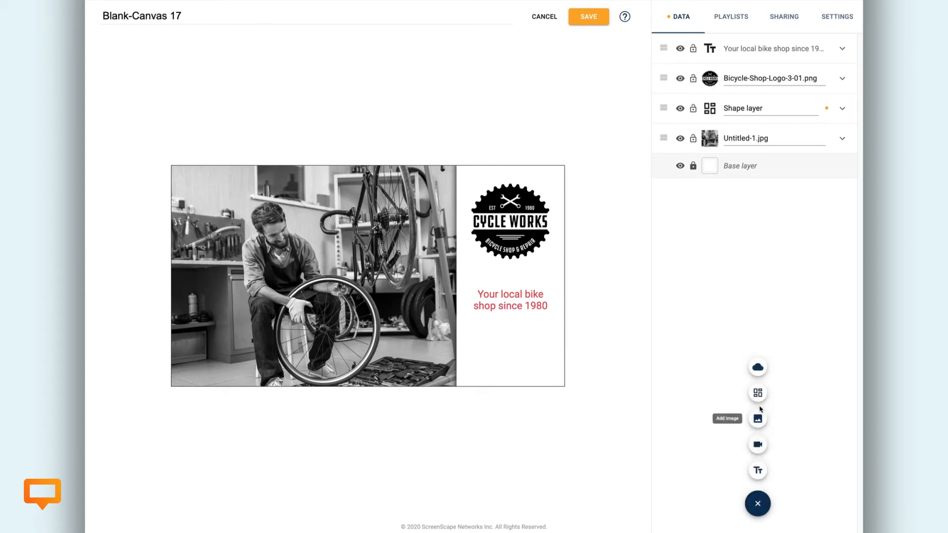
click(758, 393)
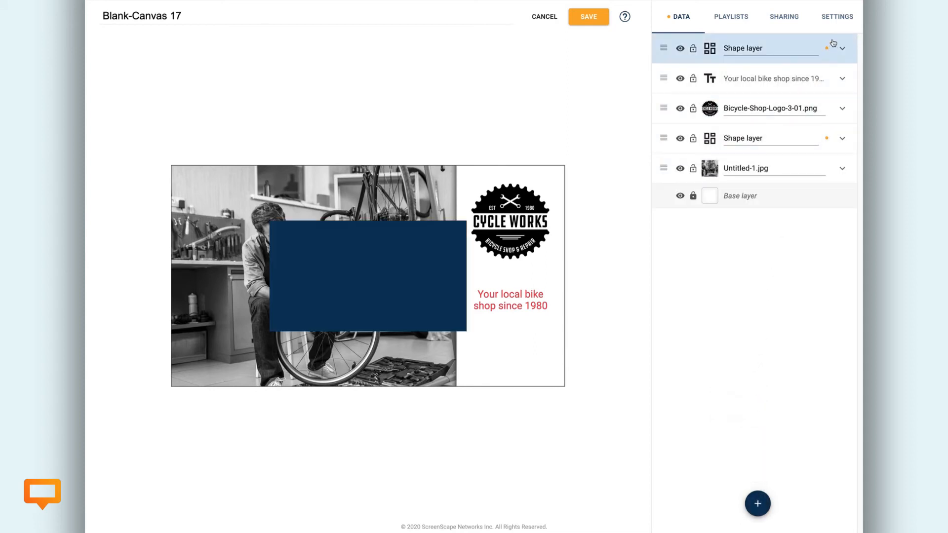
click(843, 50)
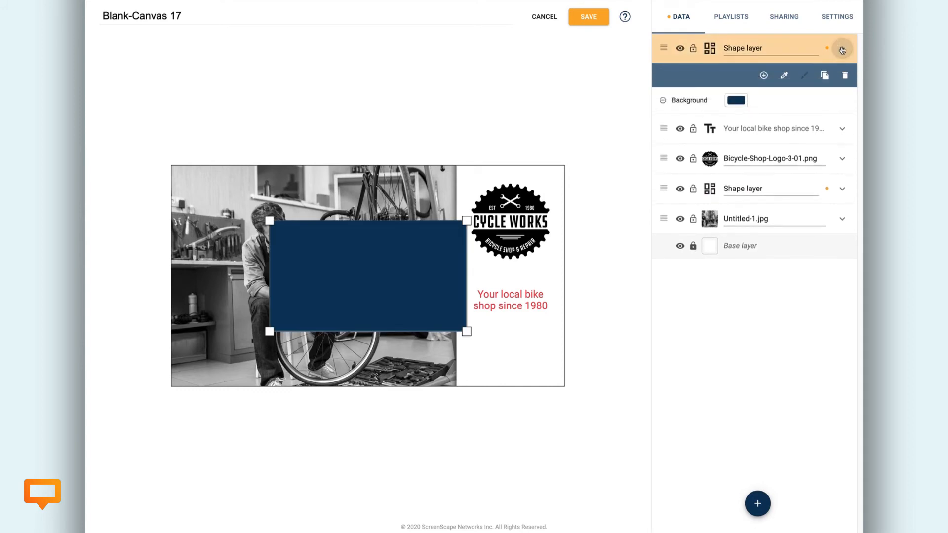
click(736, 101)
click(769, 240)
click(706, 349)
drag(388, 299, 317, 244)
drag(360, 271, 565, 390)
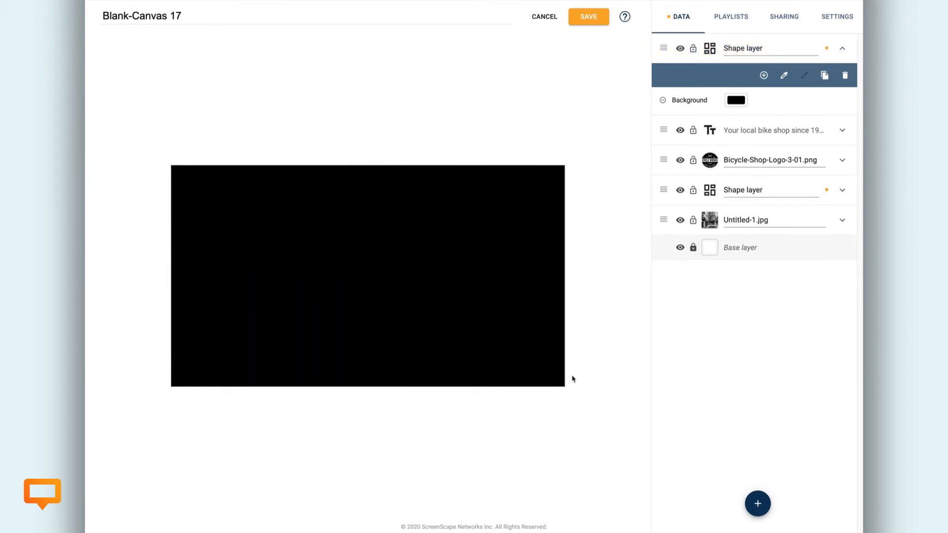
- Move the black shape layer directly above the Untitled-1.jpg photo layer and set its opacity to 73
drag(664, 51, 678, 200)
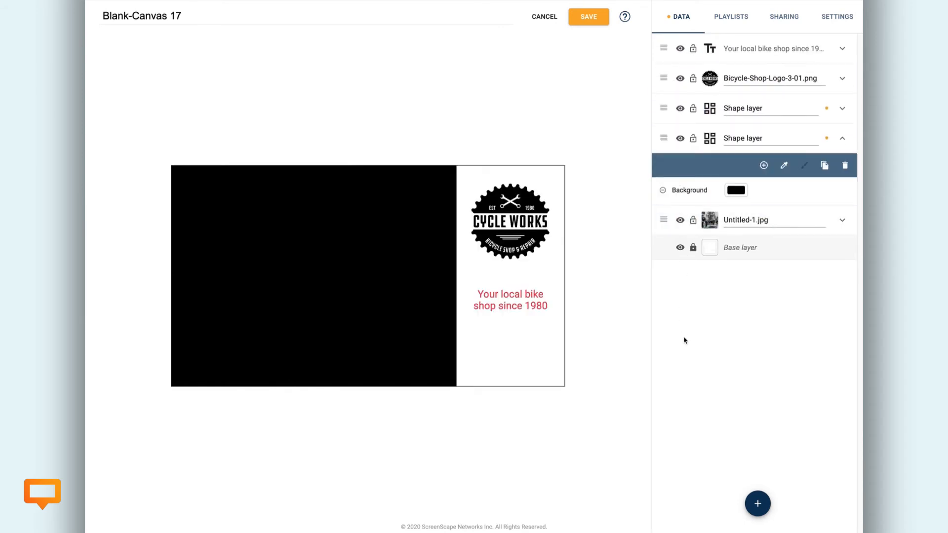
click(764, 166)
click(740, 265)
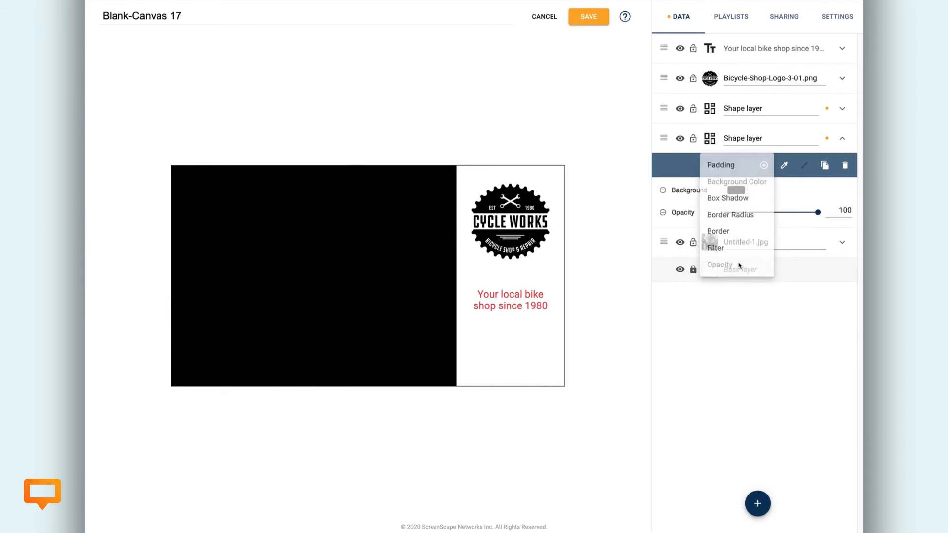
drag(817, 213, 794, 218)
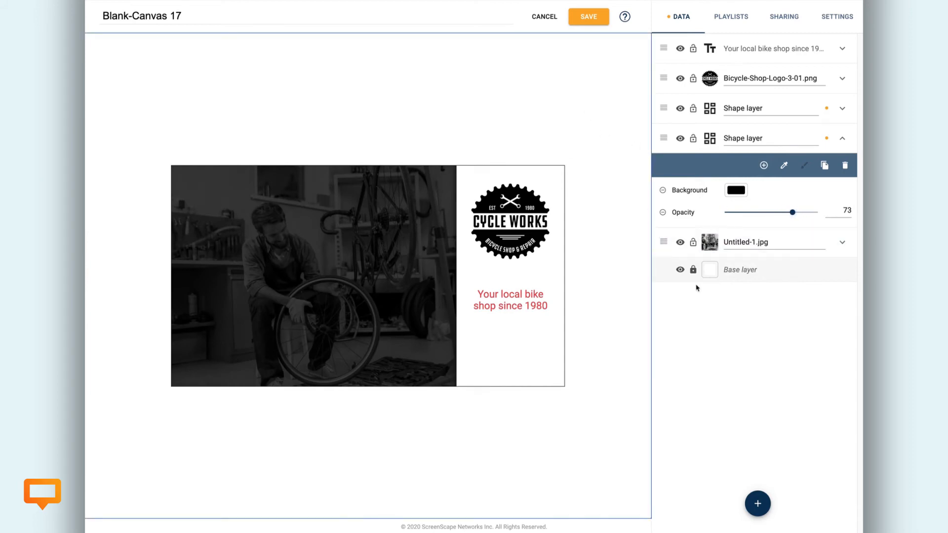
- Add the # Days Until app to the canvas and color its countdown number white
click(757, 503)
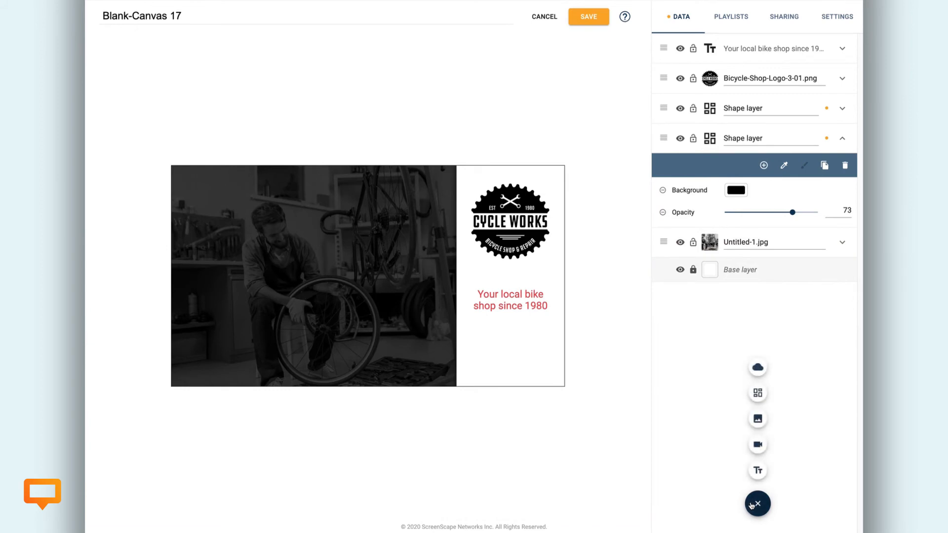
click(758, 369)
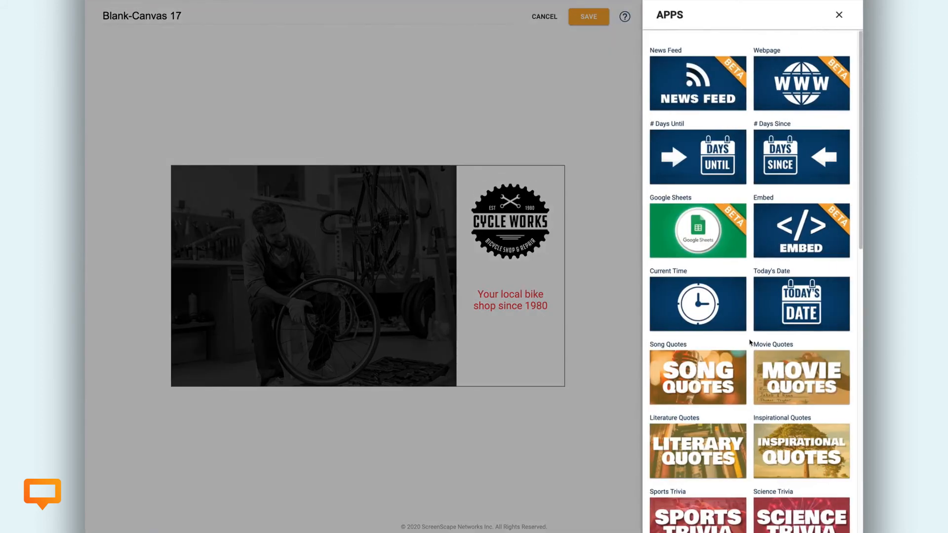
click(710, 173)
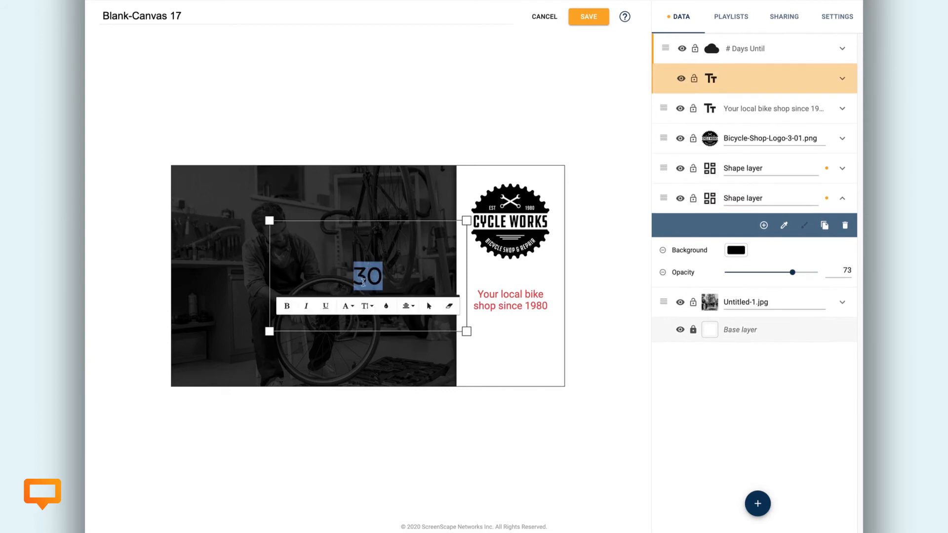
click(386, 306)
click(403, 373)
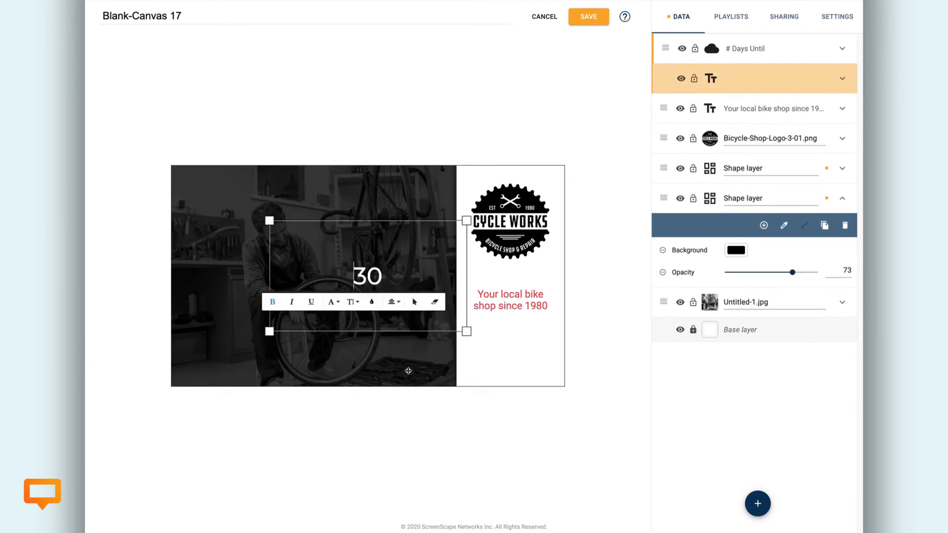
- Set the countdown number's font to Wicked Grit and its size to 144
drag(384, 275, 359, 275)
click(347, 307)
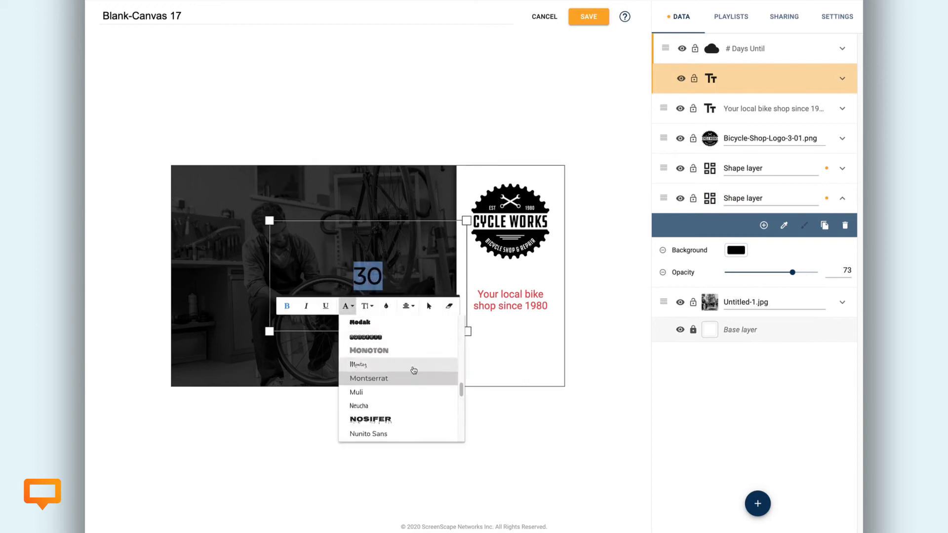
drag(461, 391, 462, 442)
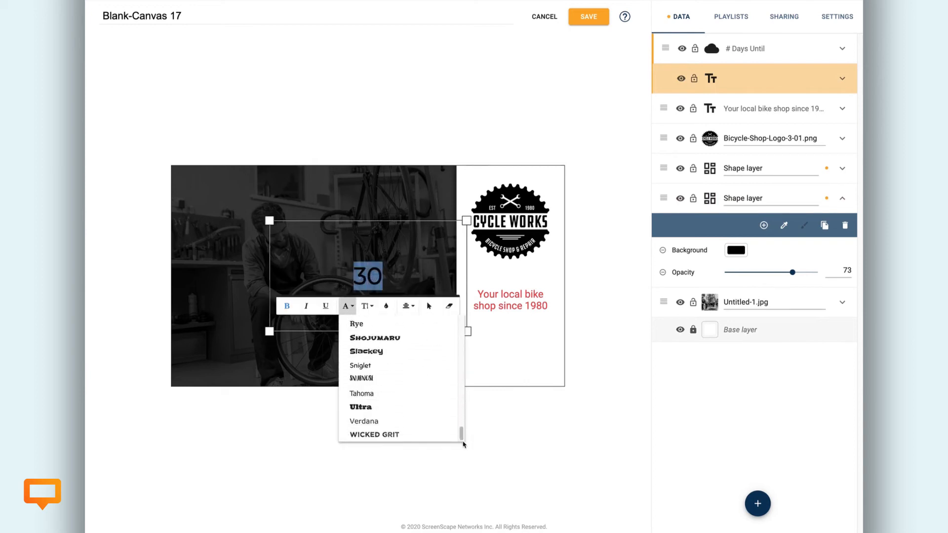
click(443, 435)
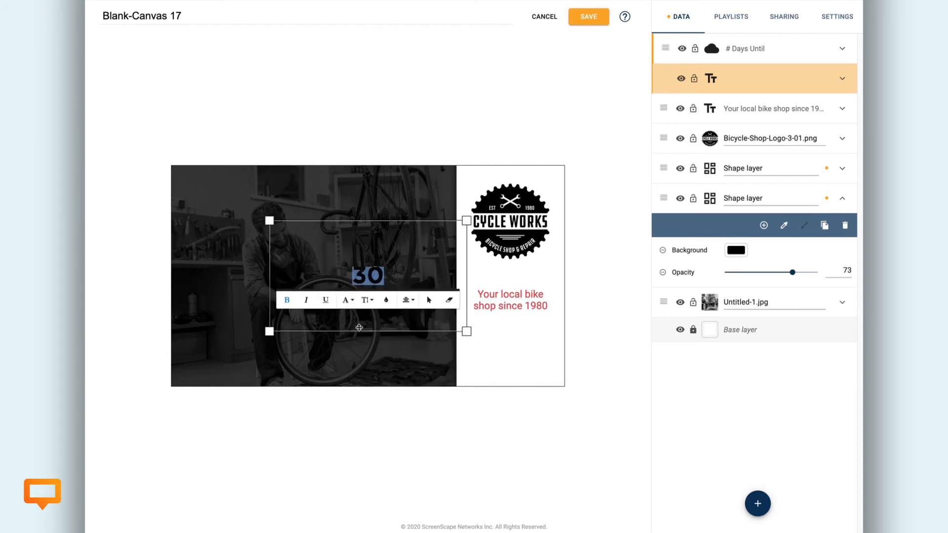
click(363, 301)
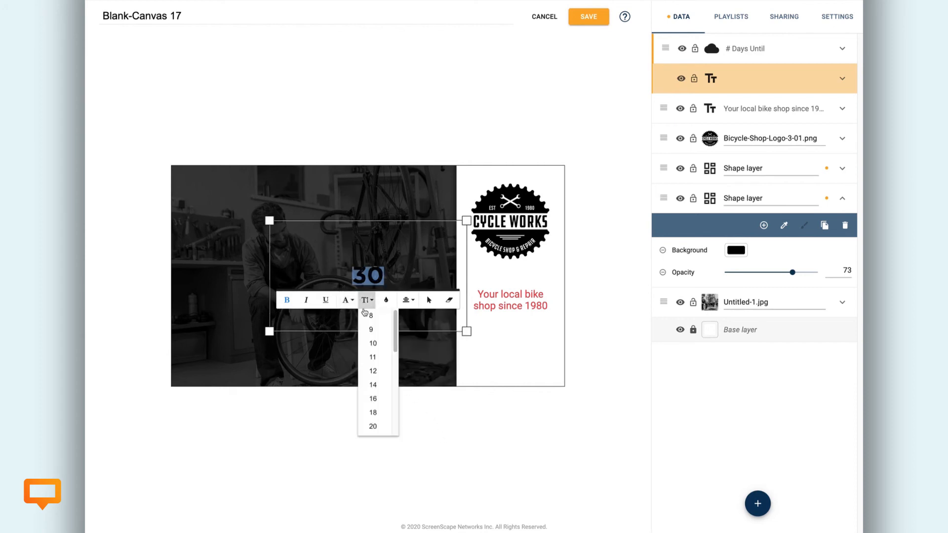
scroll(372, 358, down, 5)
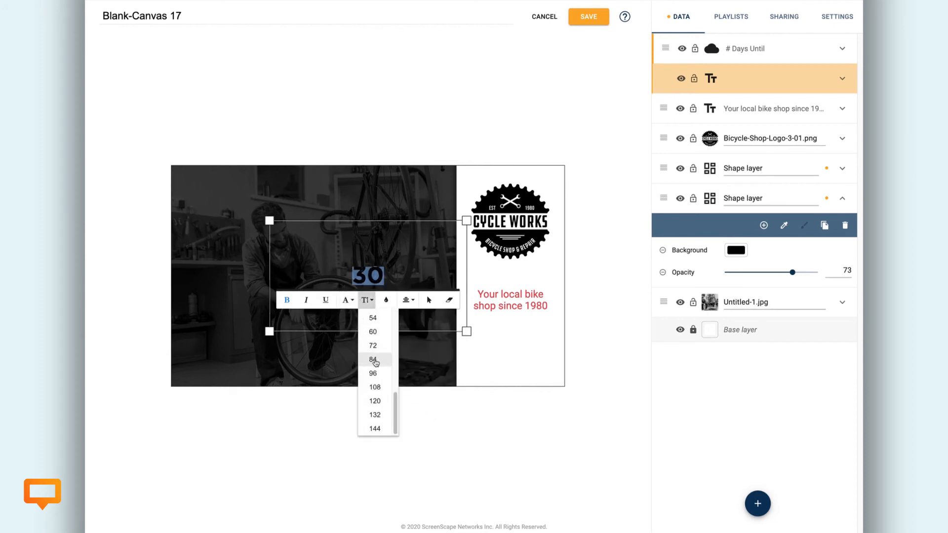
click(378, 429)
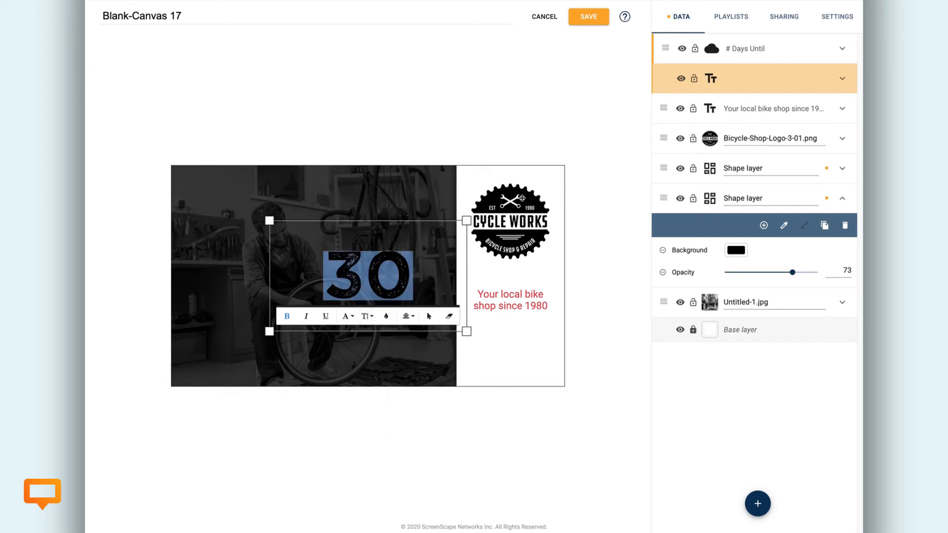
click(590, 125)
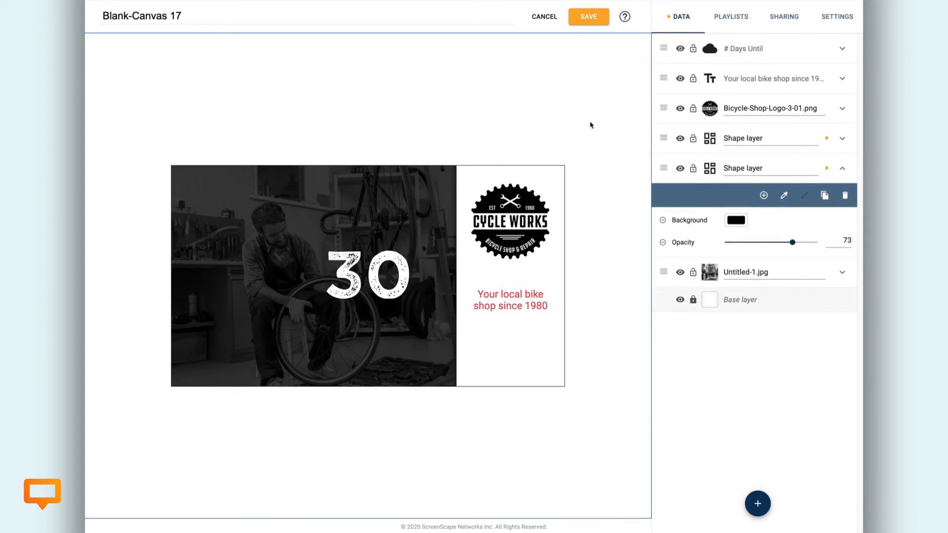
- Set the # Days Until app's target date to 2020-11-09 and save the setting
click(842, 51)
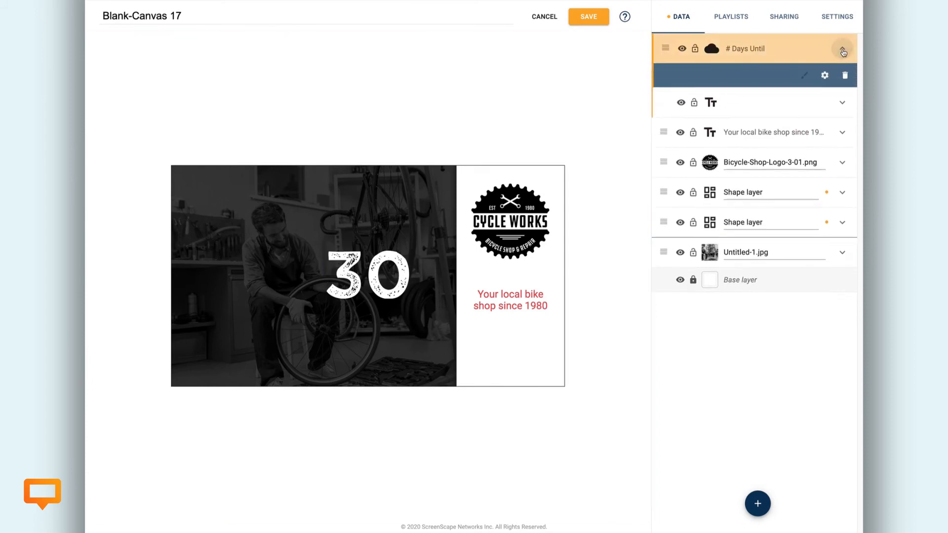
click(828, 75)
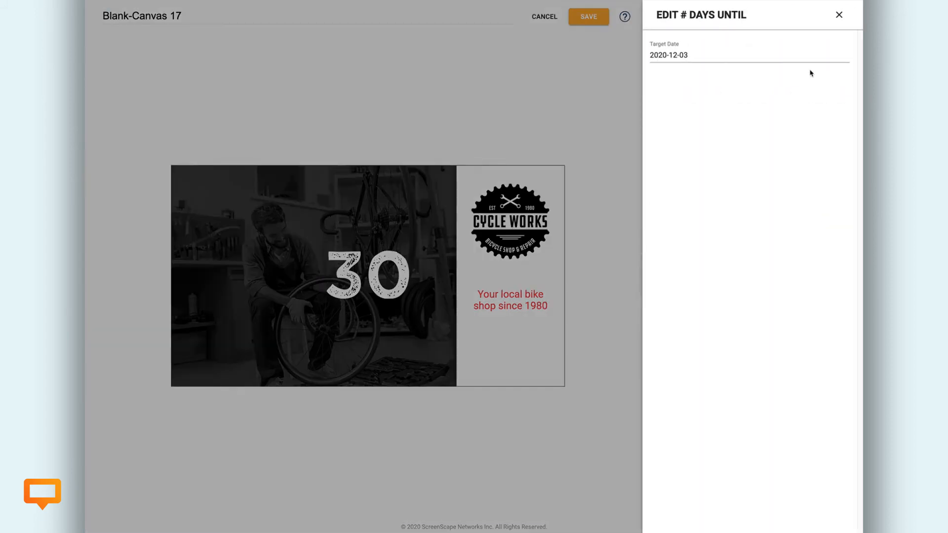
click(678, 53)
click(415, 219)
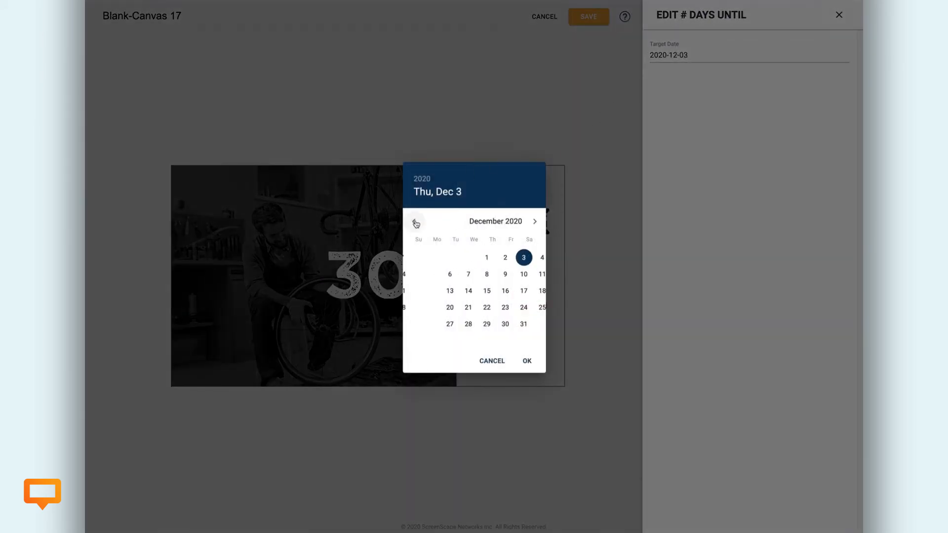
click(437, 276)
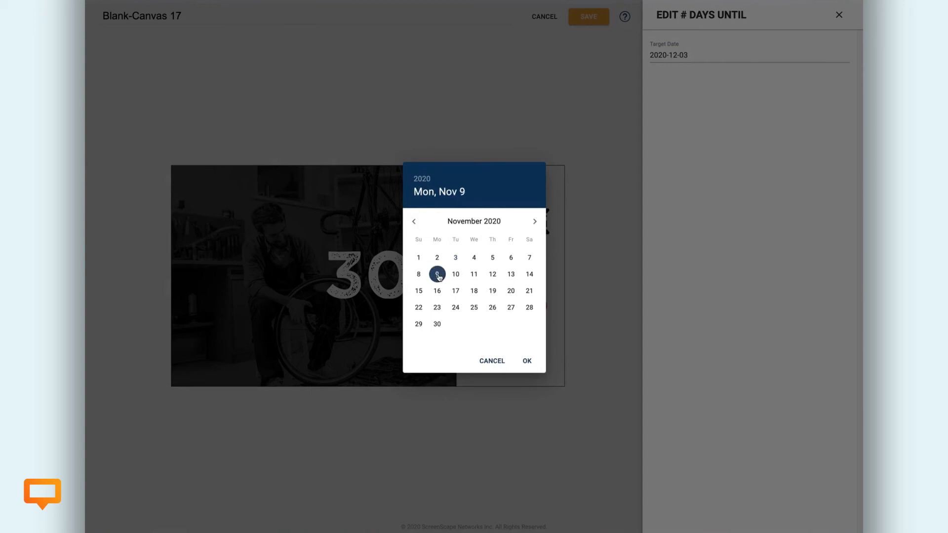
click(528, 362)
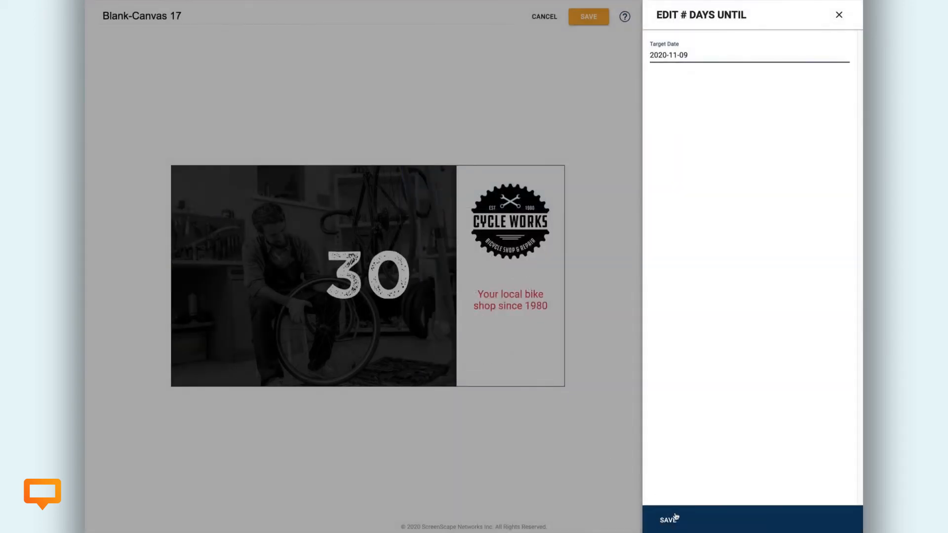
click(675, 518)
- Shrink the countdown number's box and place it near the left edge of the darkened photo, vertically centred
click(421, 282)
drag(466, 220, 352, 269)
click(396, 339)
click(397, 355)
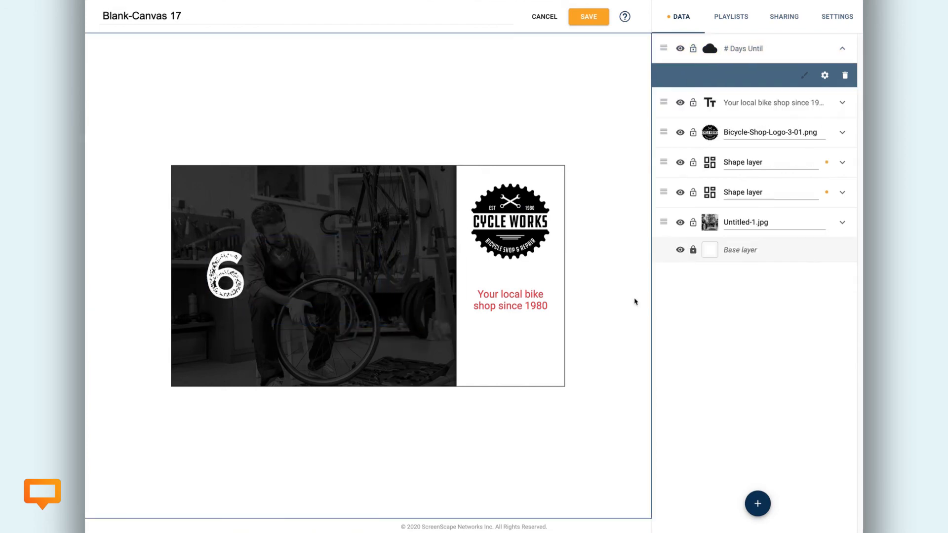
- Add a text layer above the countdown number and left-align its sample text
click(758, 504)
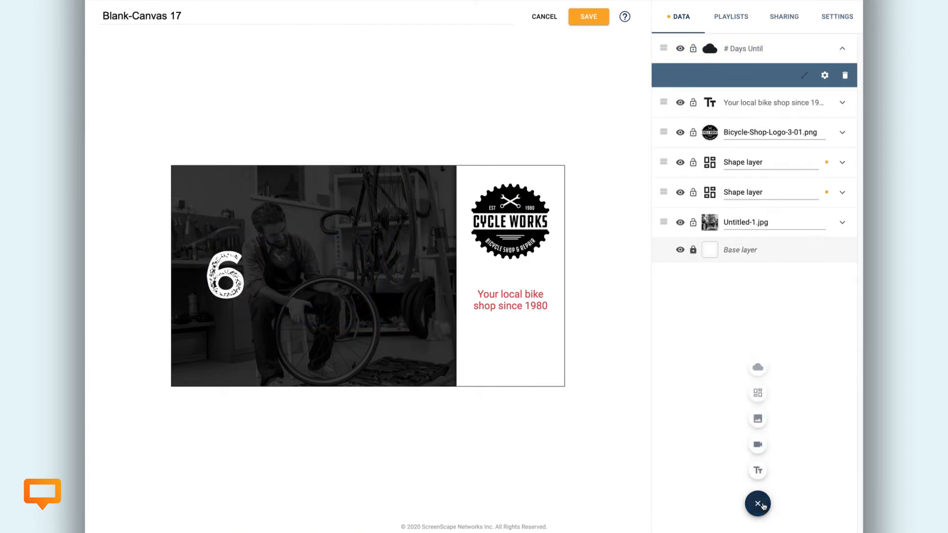
click(758, 470)
drag(440, 212, 295, 210)
drag(517, 229, 514, 275)
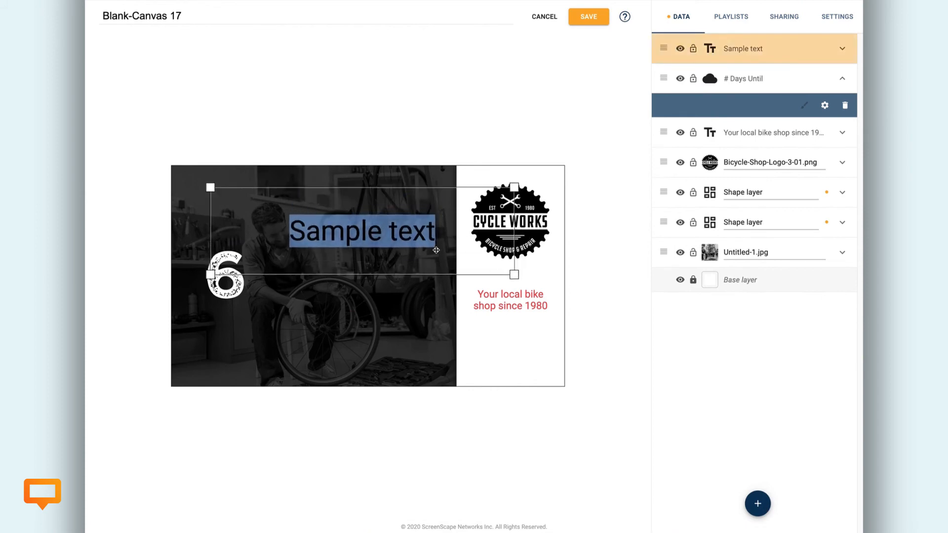
drag(431, 231, 295, 230)
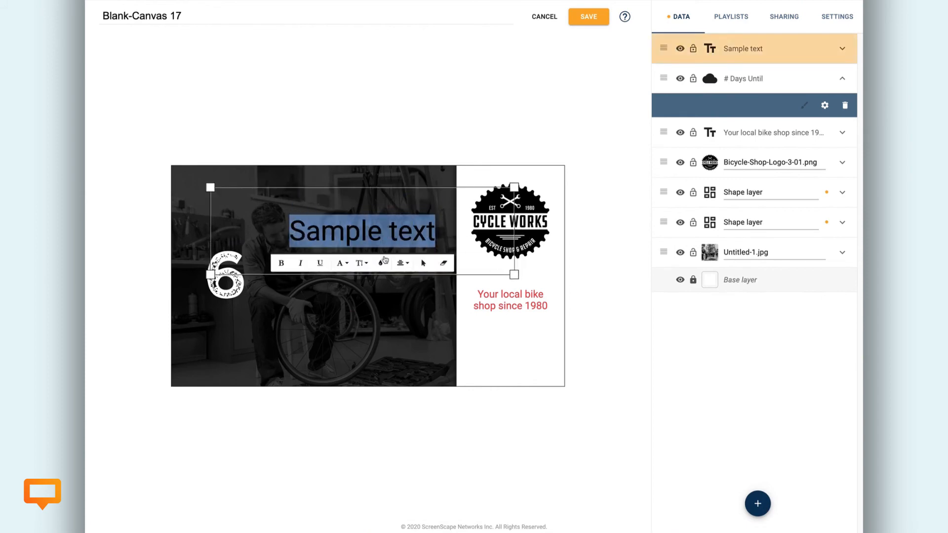
click(401, 266)
click(407, 293)
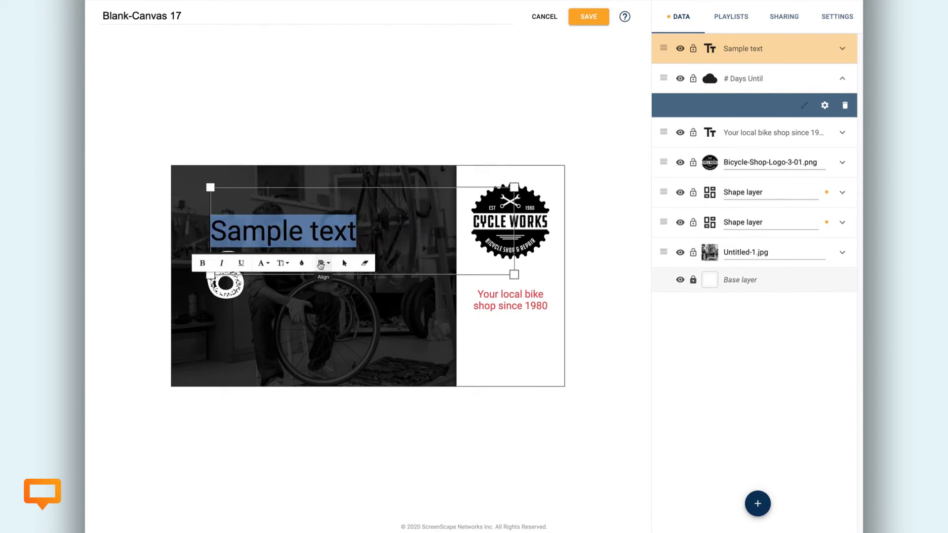
- Color the new layer's sample text white
click(301, 263)
click(333, 325)
click(389, 159)
click(364, 235)
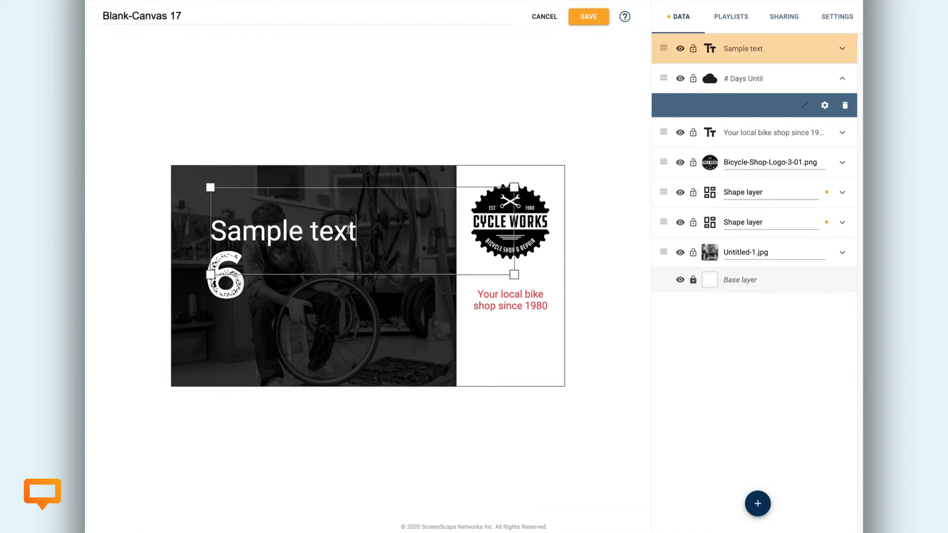
drag(356, 231, 265, 231)
click(390, 109)
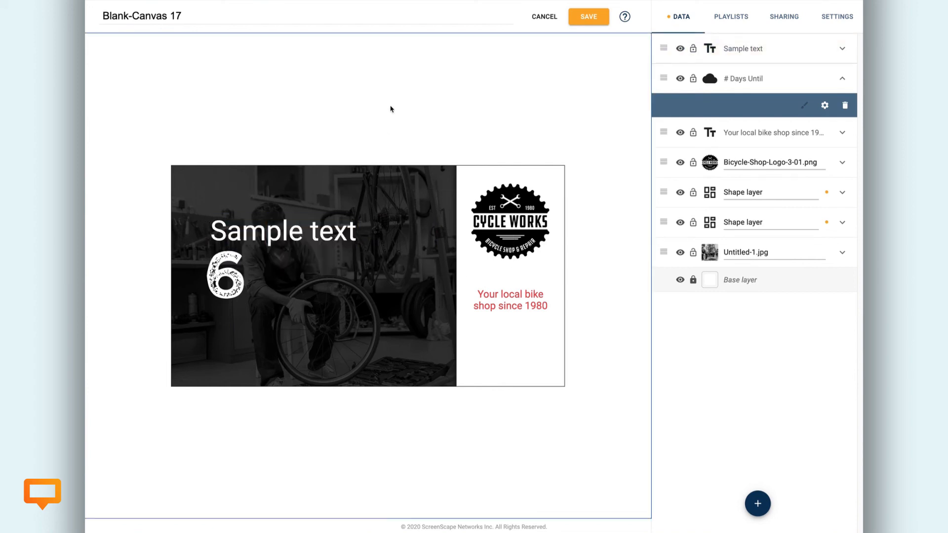
- Replace the sample text with three lines reading "DAYS UNTIL", "30% OFF REPAIRS" and "SALE"
click(357, 227)
drag(357, 227, 210, 231)
text(DAYS UNTIL)
key(Return)
text(30% OFF REPAIRS)
key(Return)
text(SA)
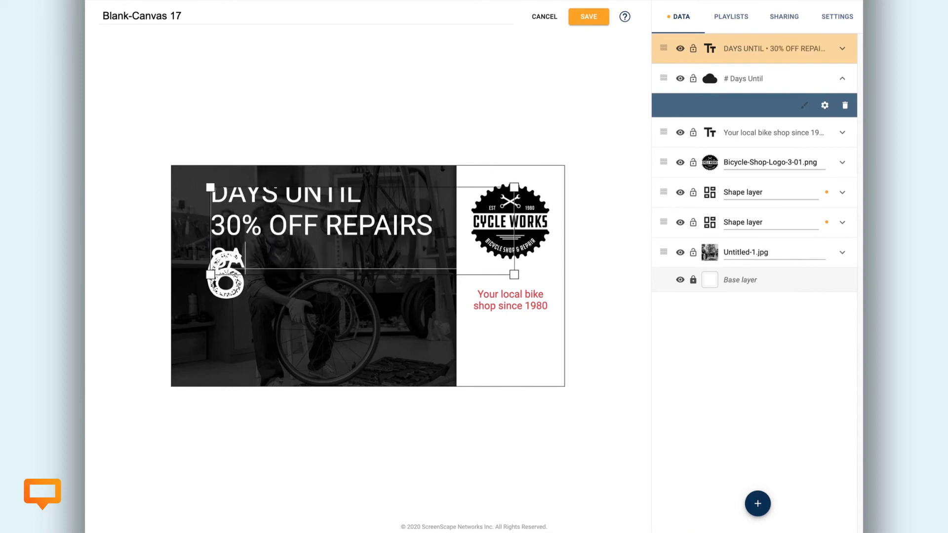
text(LE)
- Change the whole sale text to a heavy geometric sans-serif font and reduce its size to 36
drag(278, 287, 208, 233)
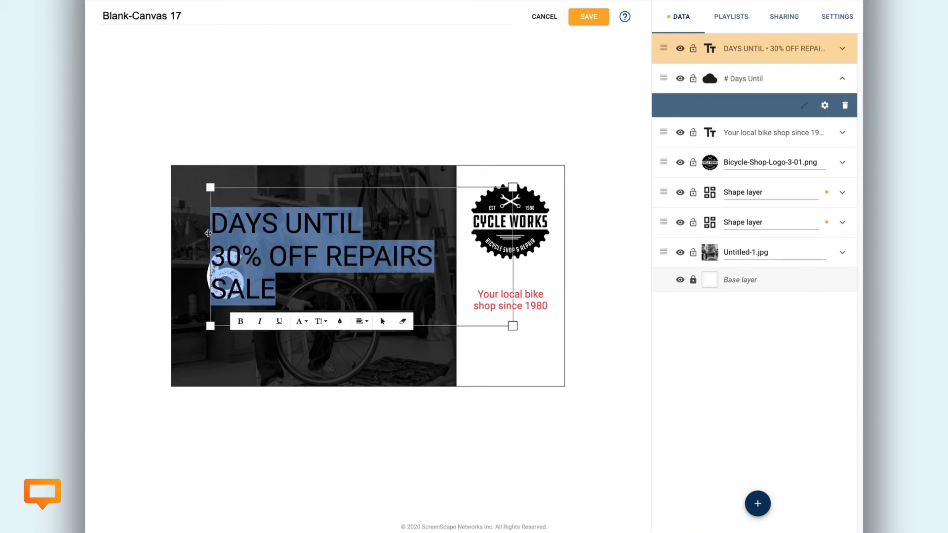
click(303, 322)
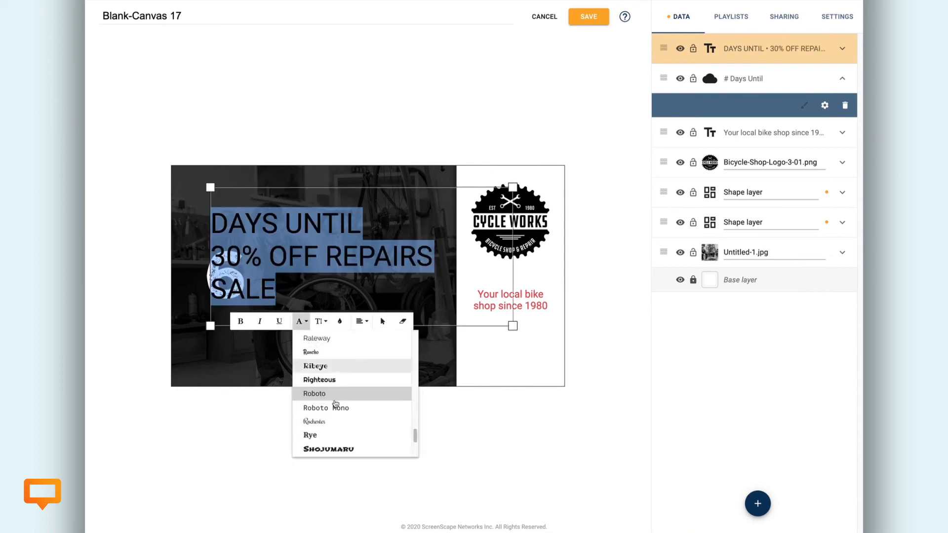
click(334, 449)
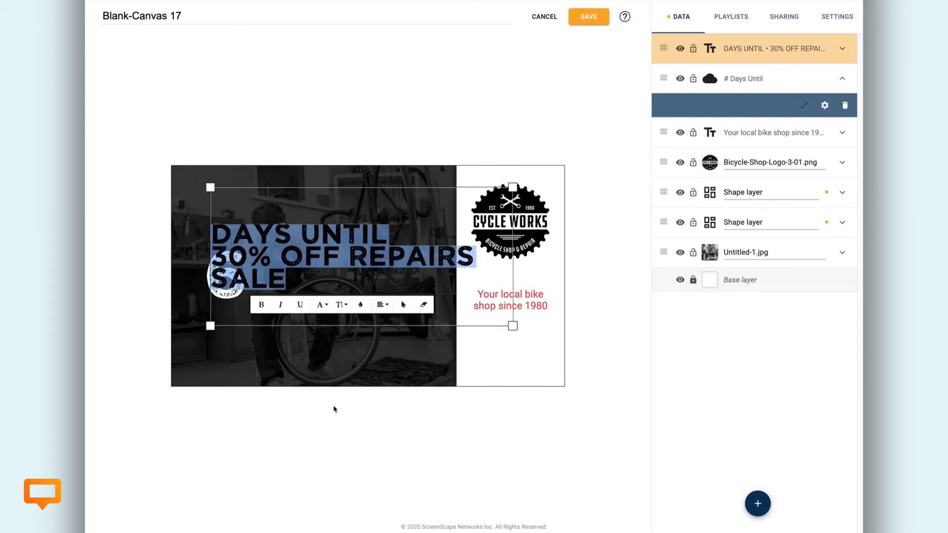
click(341, 304)
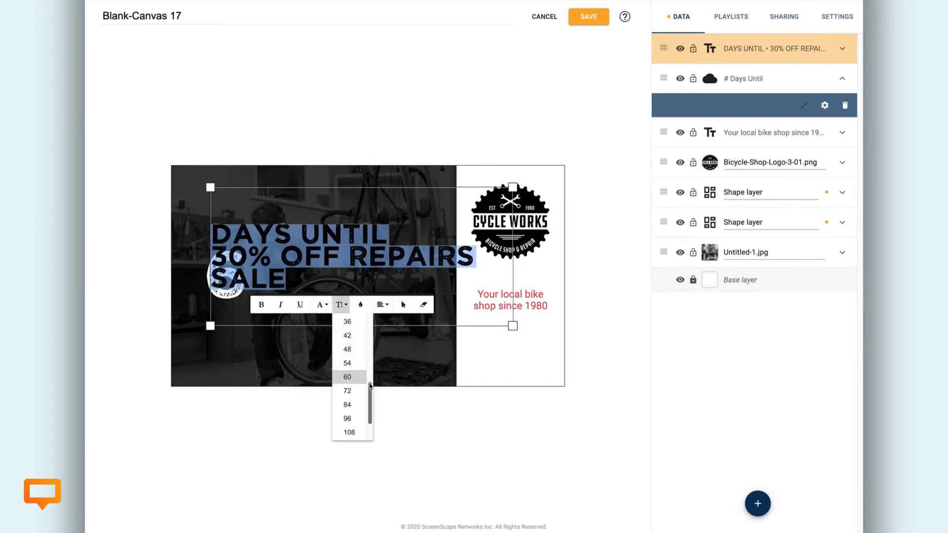
click(356, 345)
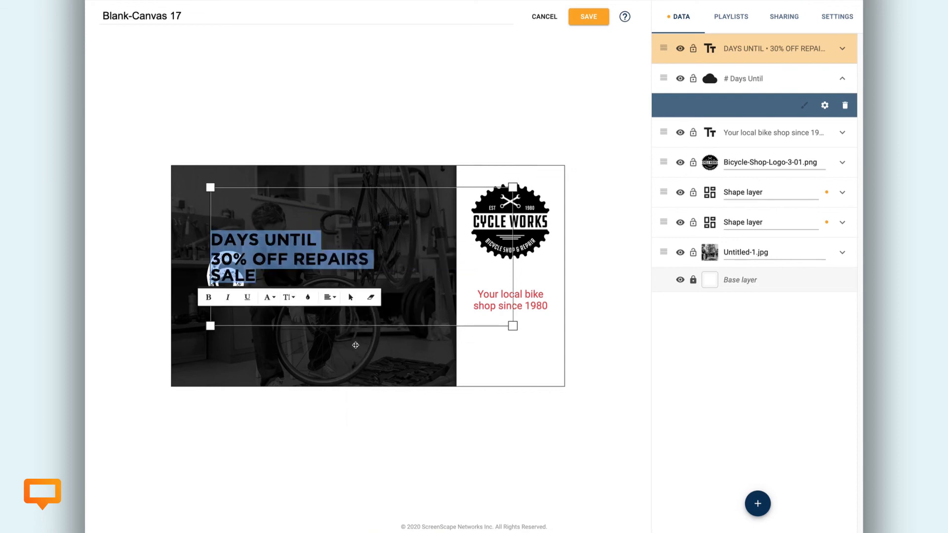
- Fit the sale text box beside the countdown number and rebreak its lines as "DAYS UNTIL", "30% OFF" and "REPAIRS SALE"
drag(405, 280, 449, 297)
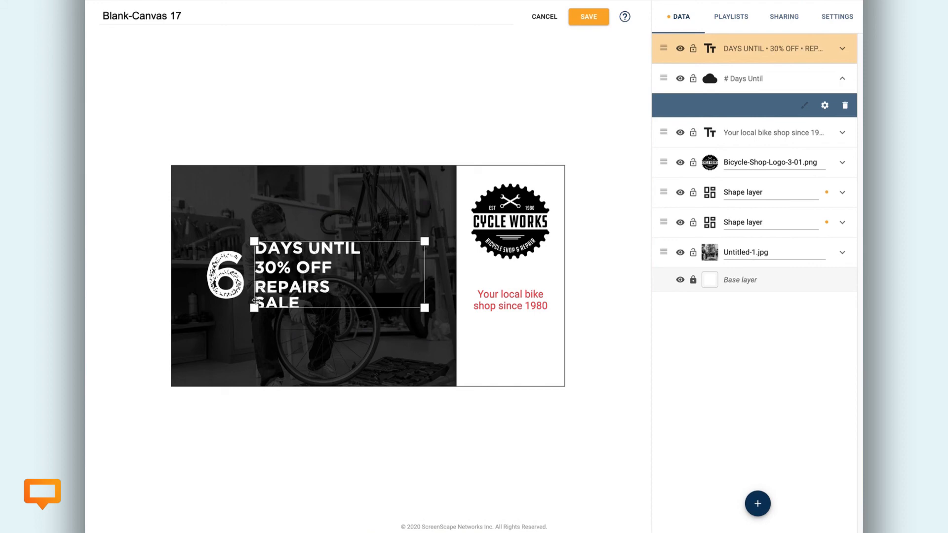
key(BackSpace)
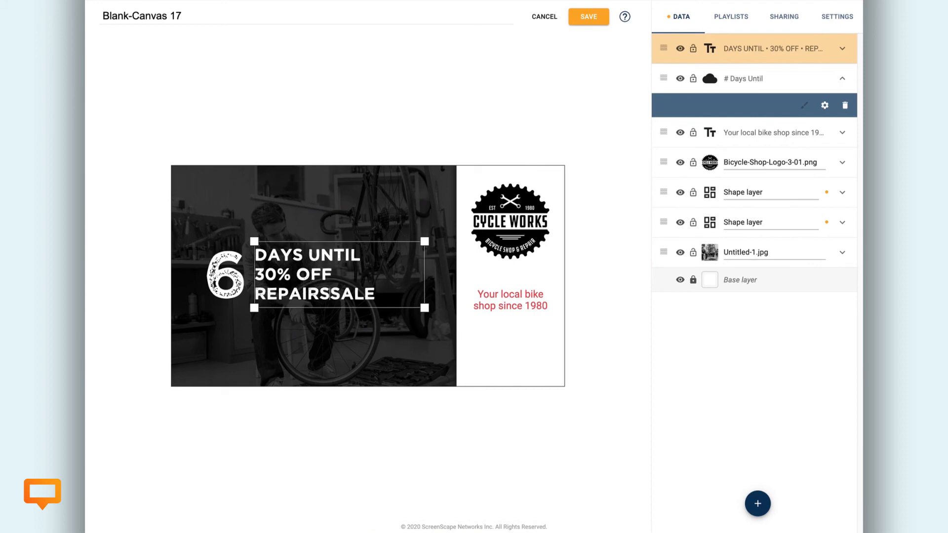
click(393, 123)
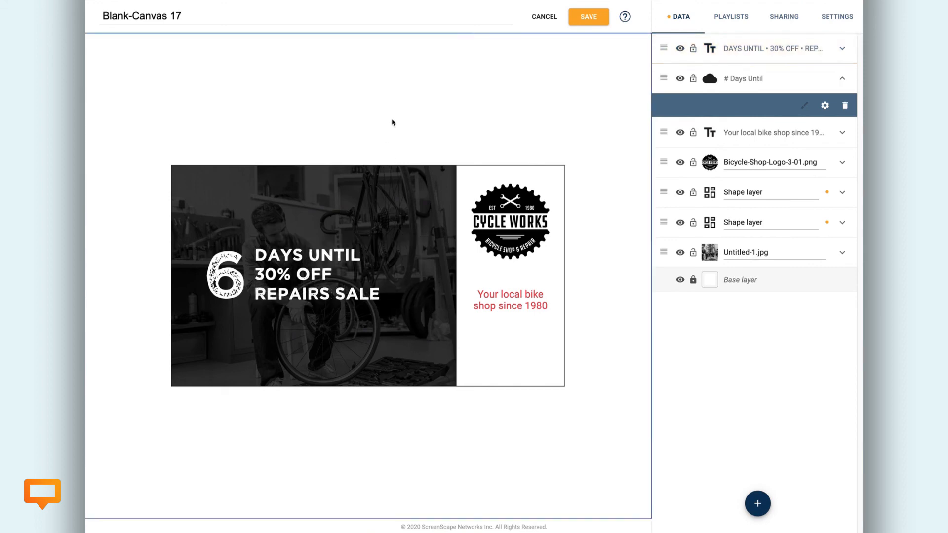
- Import ModularGrid.png from the ScreenScape library's Design Tools/Grids folder into the image media
click(758, 504)
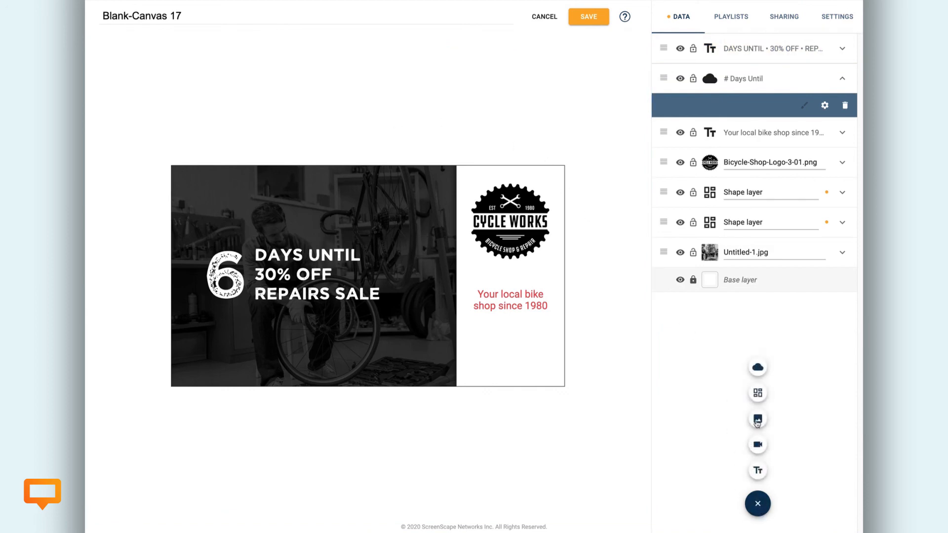
click(758, 421)
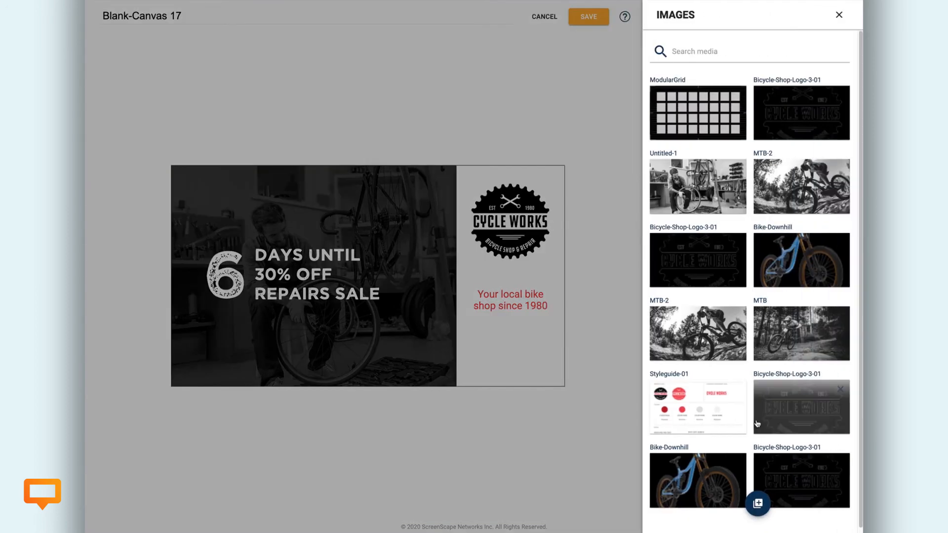
click(759, 504)
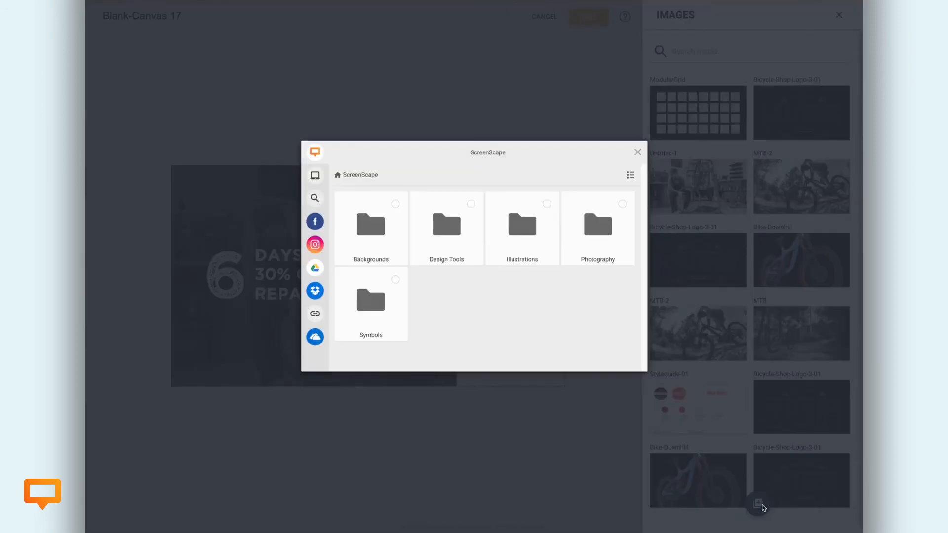
click(458, 242)
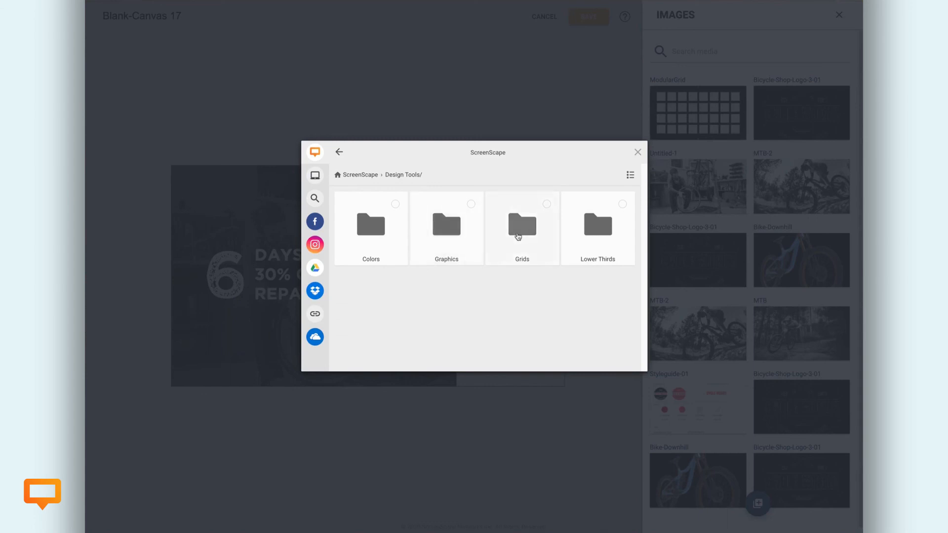
click(518, 236)
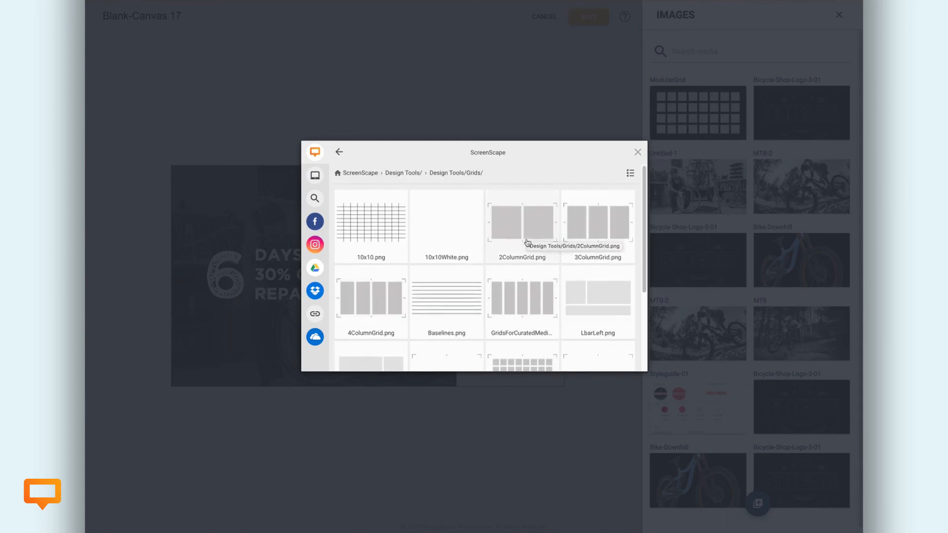
scroll(525, 242, down, 3)
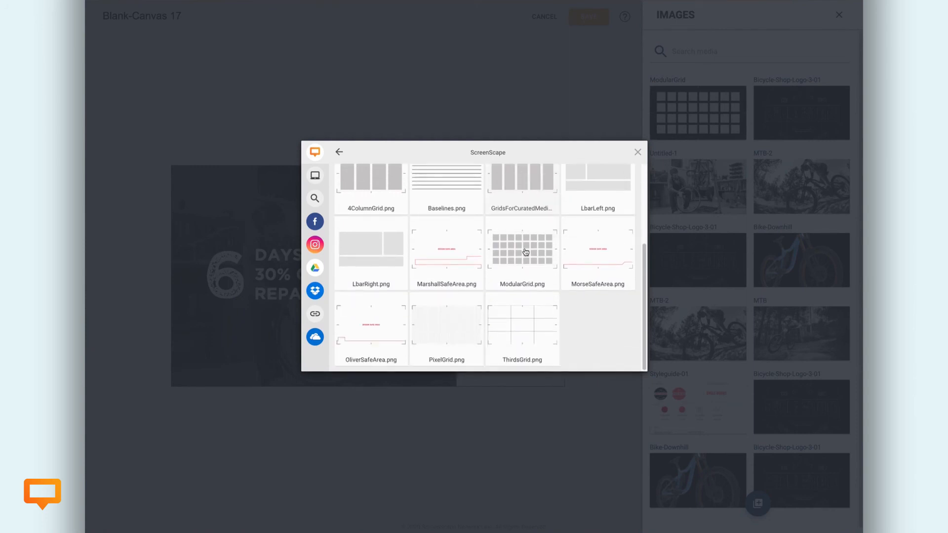
scroll(525, 255, up, 3)
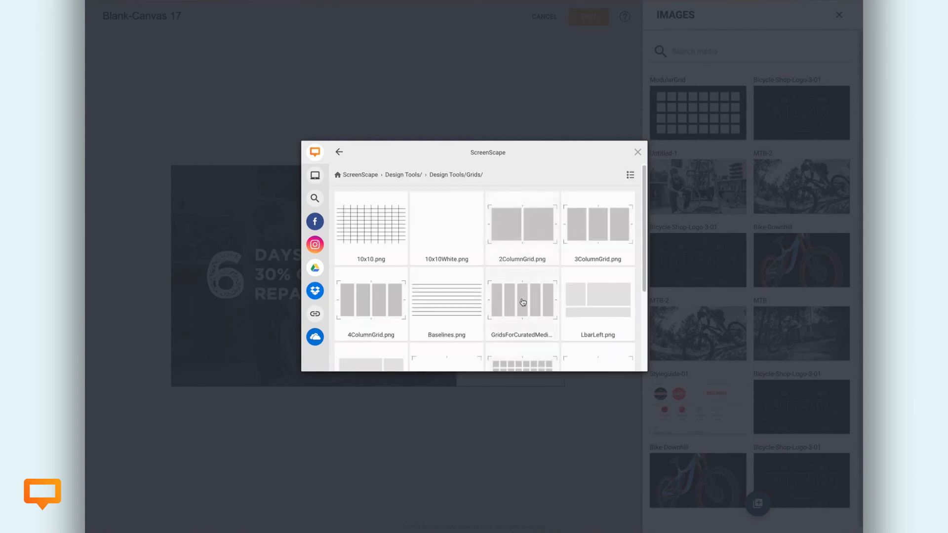
click(529, 356)
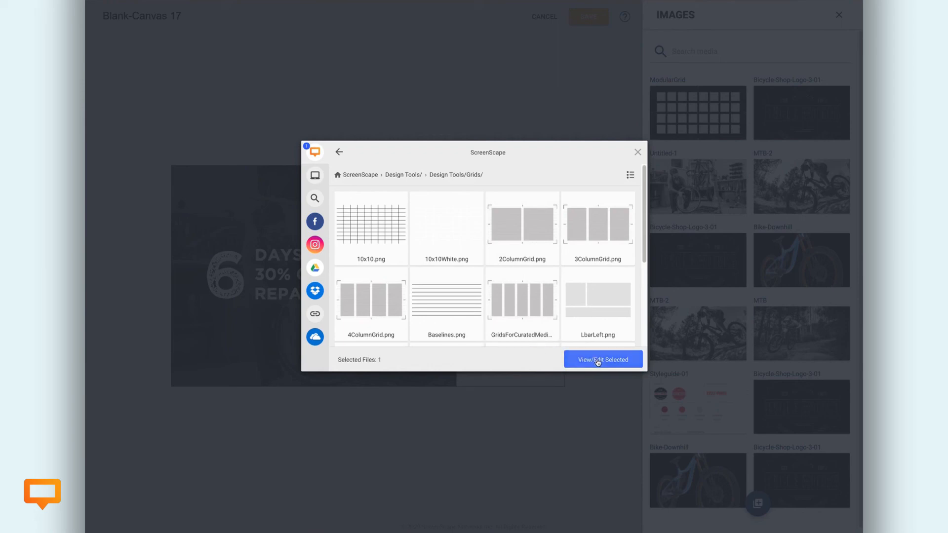
click(598, 361)
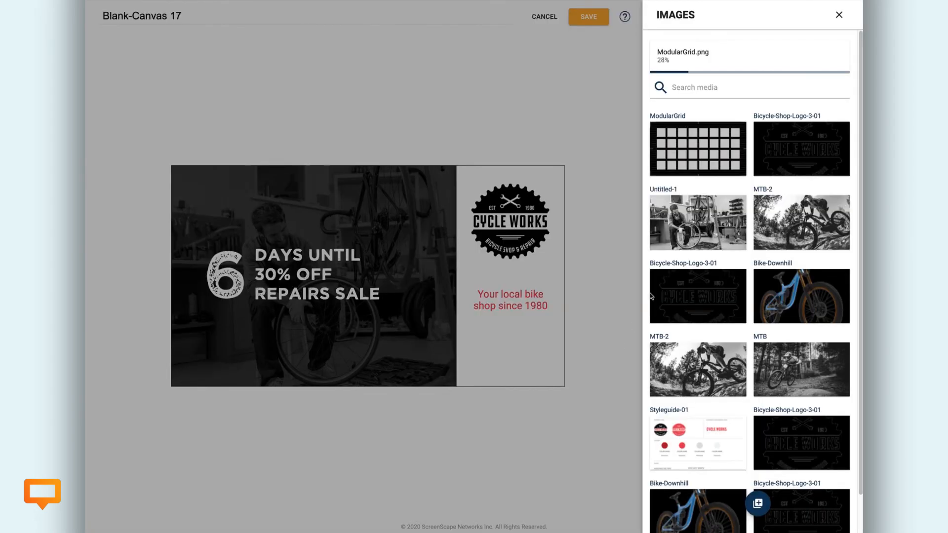
- Add the modular grid image stretched over the whole canvas and order its layer directly below the bicycle shop logo layer
click(693, 127)
mouse_move(443, 235)
mouse_down()
mouse_move(355, 236)
mouse_move(332, 208)
mouse_up()
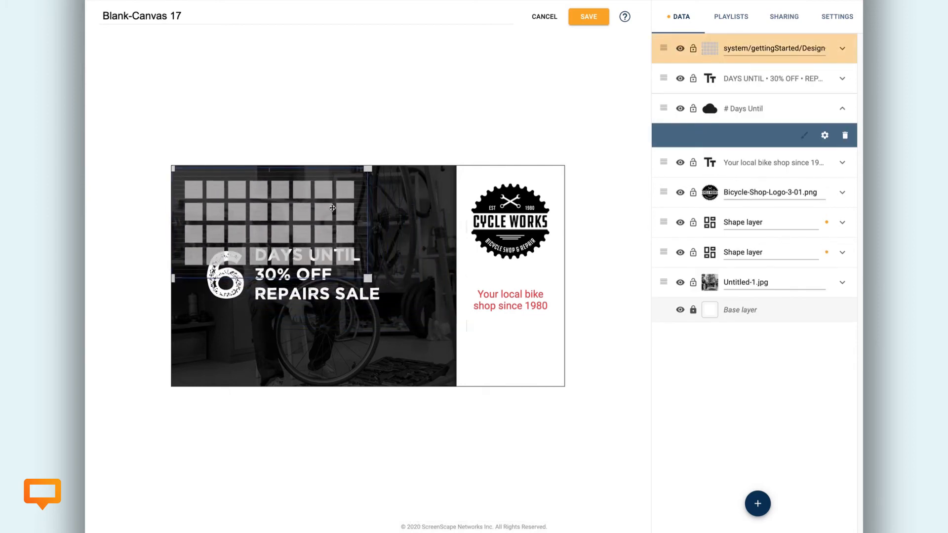
drag(367, 276, 548, 387)
click(557, 412)
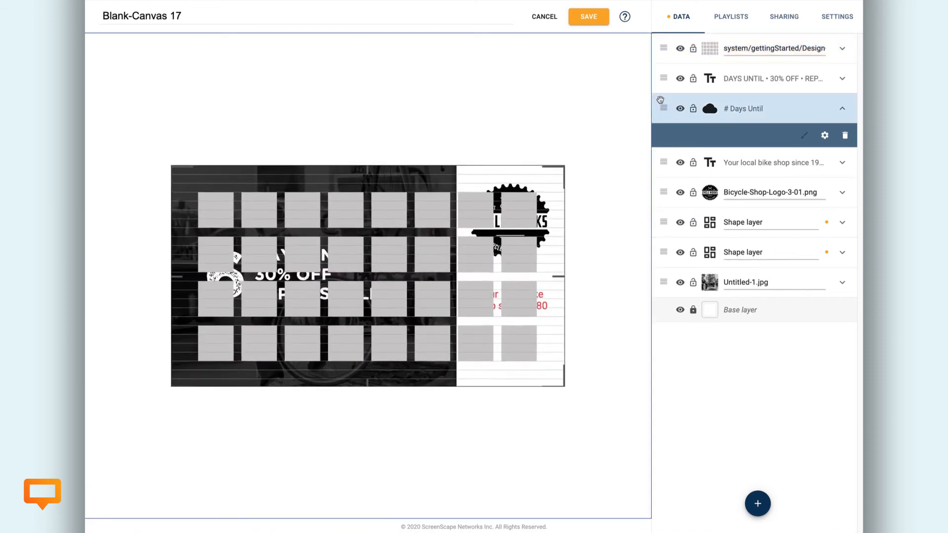
drag(664, 48, 664, 193)
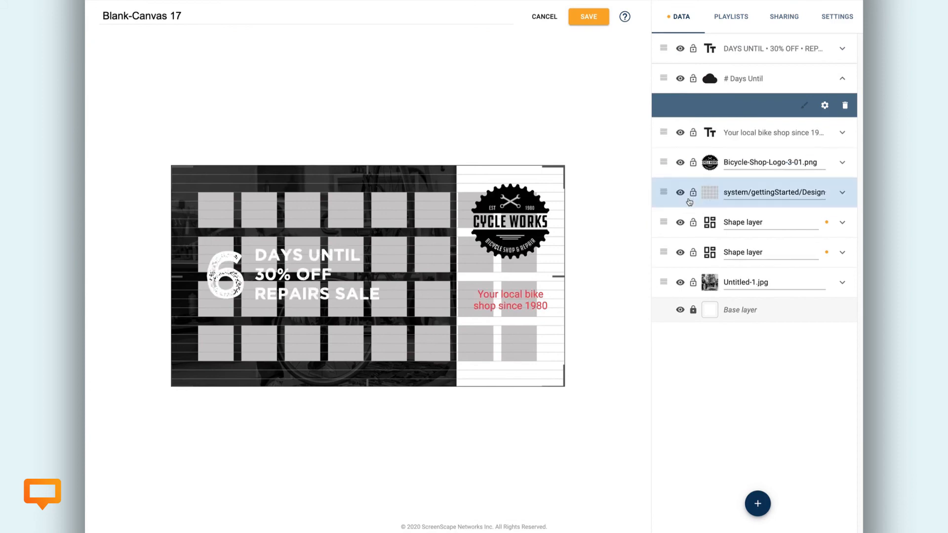
- Nudge the sale text slightly down against the grid beside the countdown number, and delete the grid layer
click(368, 292)
click(252, 297)
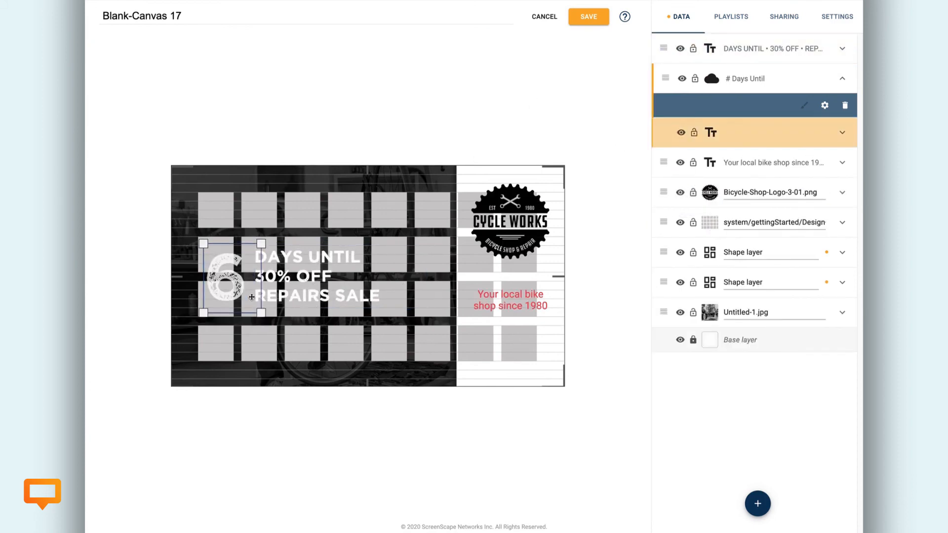
click(842, 191)
click(845, 195)
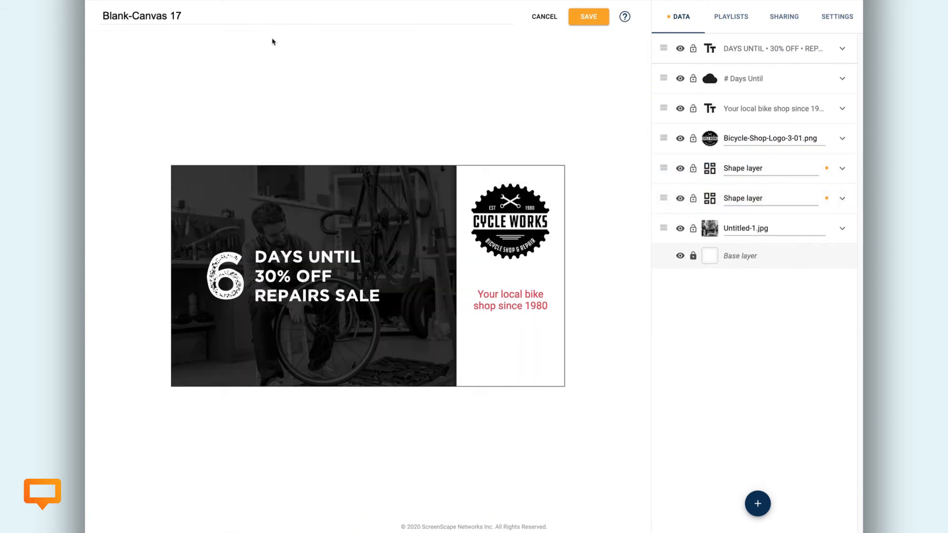
- Rename the canvas as "Repair Ad 1" and save it
drag(229, 23, 110, 16)
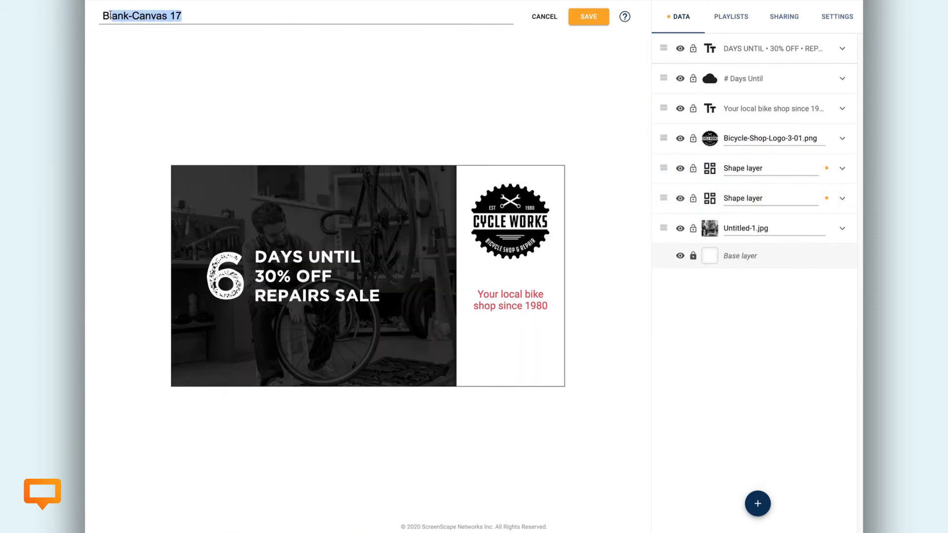
text(Repair Ad 1)
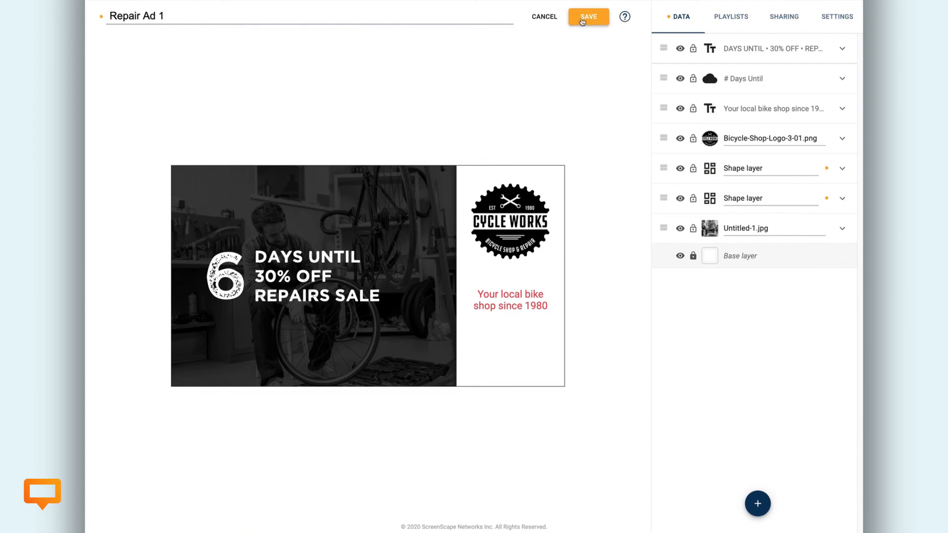
click(577, 18)
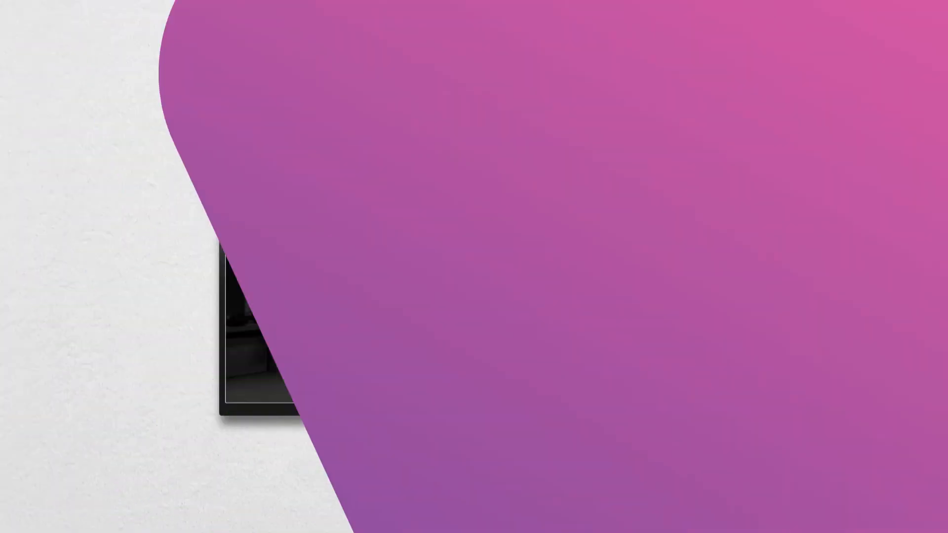